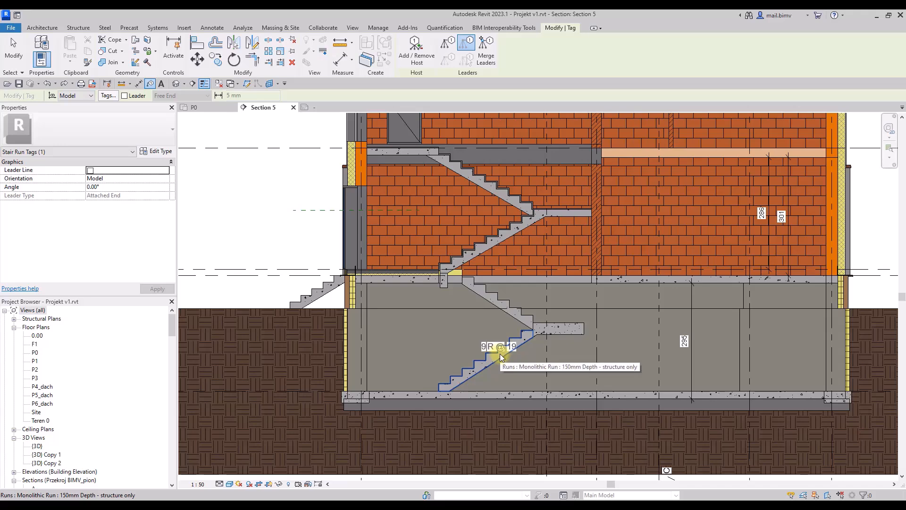
- Place a stair run tag on the lower basement flight in the section and select the tag
scroll(502, 353, "up", 4)
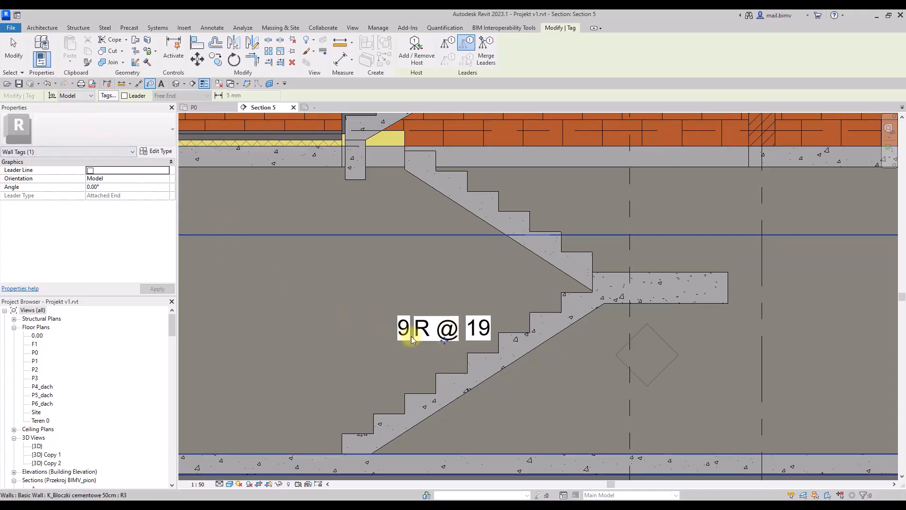
left_click(435, 336)
left_click(397, 321)
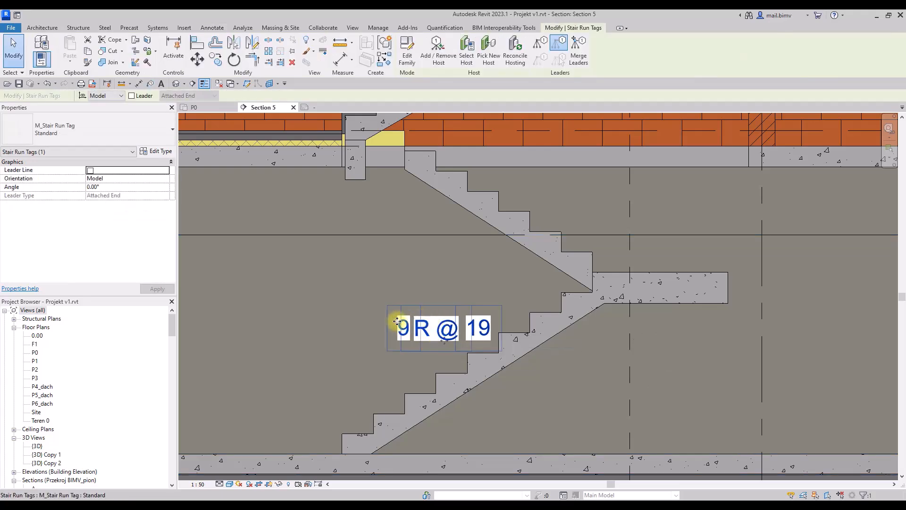
- Create a new family from the Metric Generic Tag.rft annotation template and delete the template's note text
left_click(11, 27)
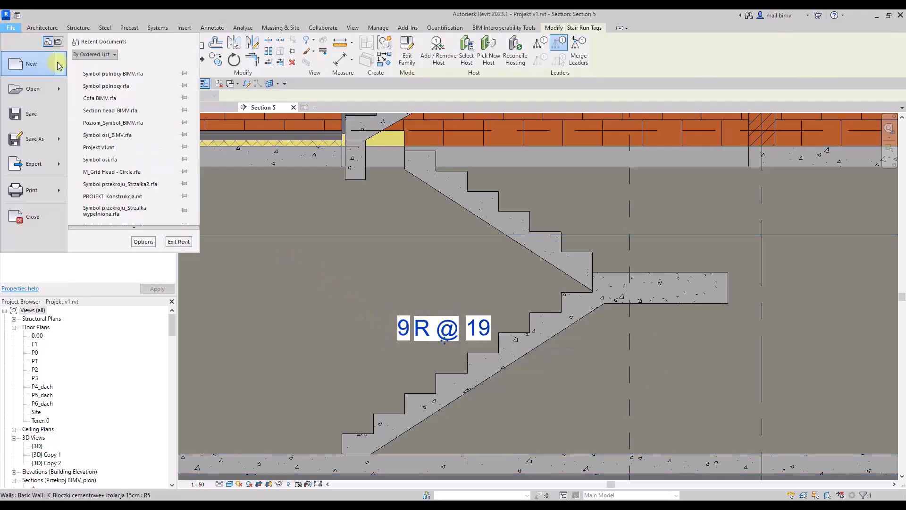
mouse_move(68, 77)
left_click(108, 96)
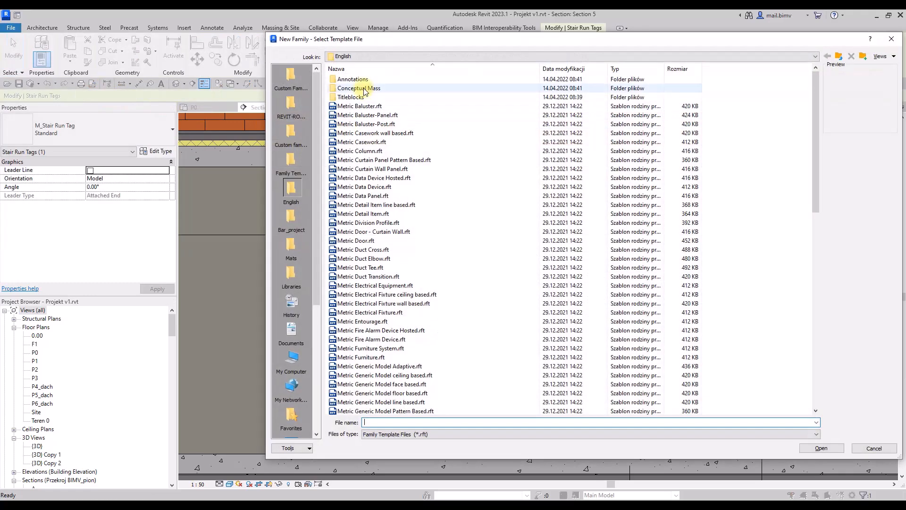
double_click(358, 79)
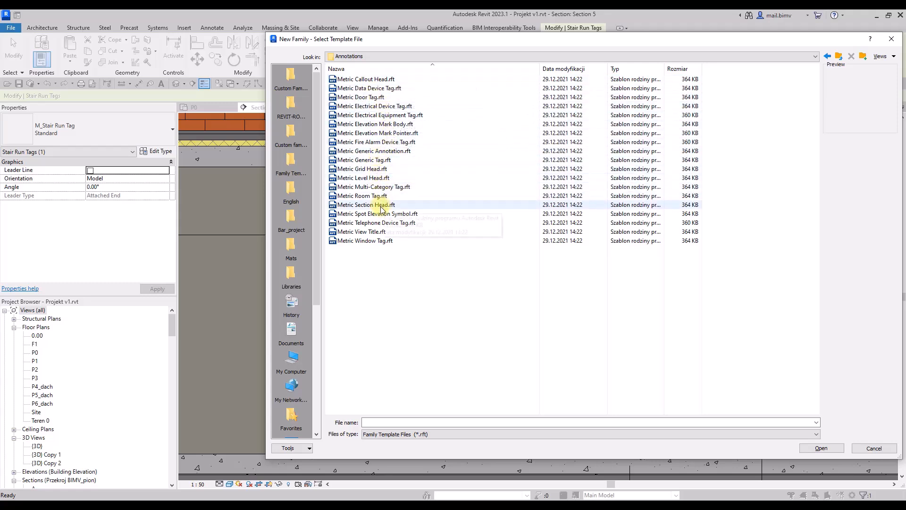
left_click(364, 159)
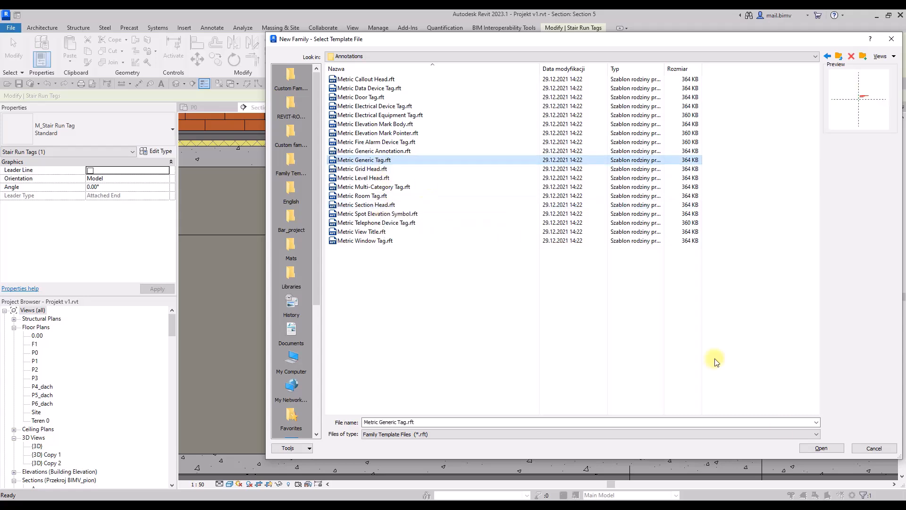
left_click(821, 448)
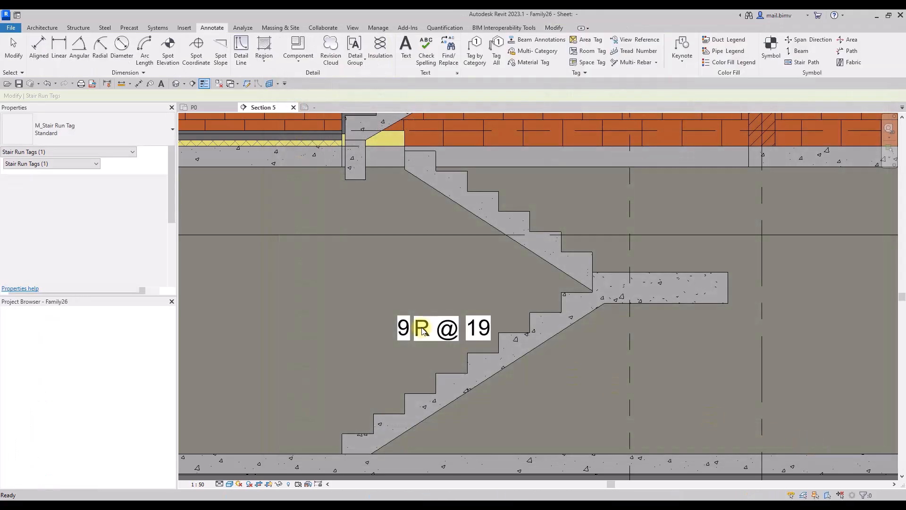
key("Delete")
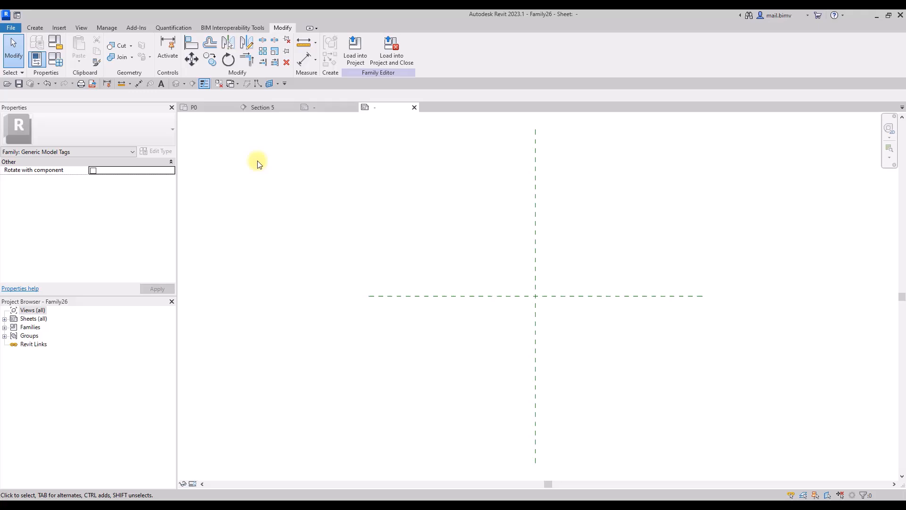
- Search the family categories for "stair" and set the family category to Stair Run Tags
left_click(56, 44)
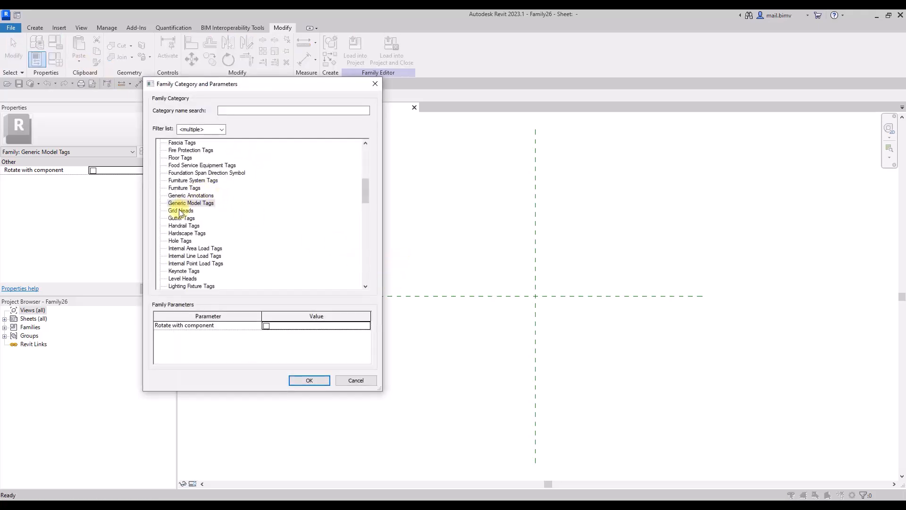
scroll(180, 212, "down", 3)
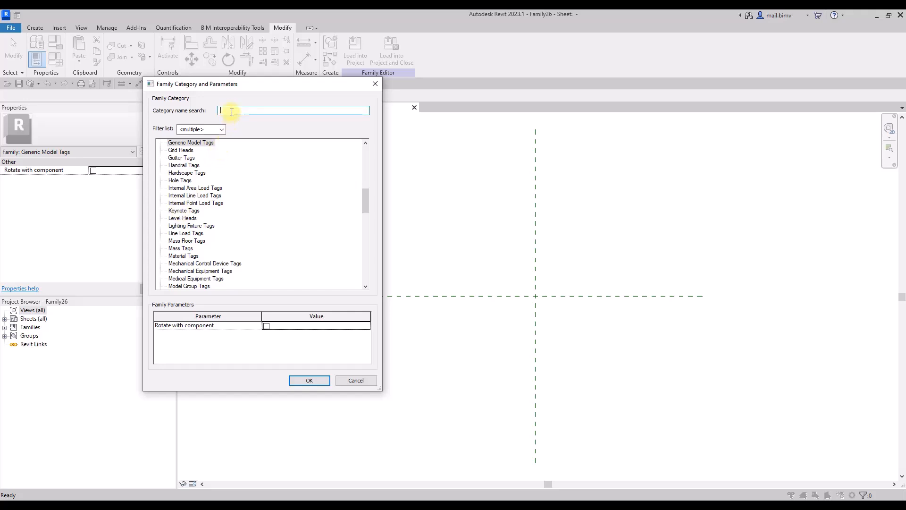
type("stair")
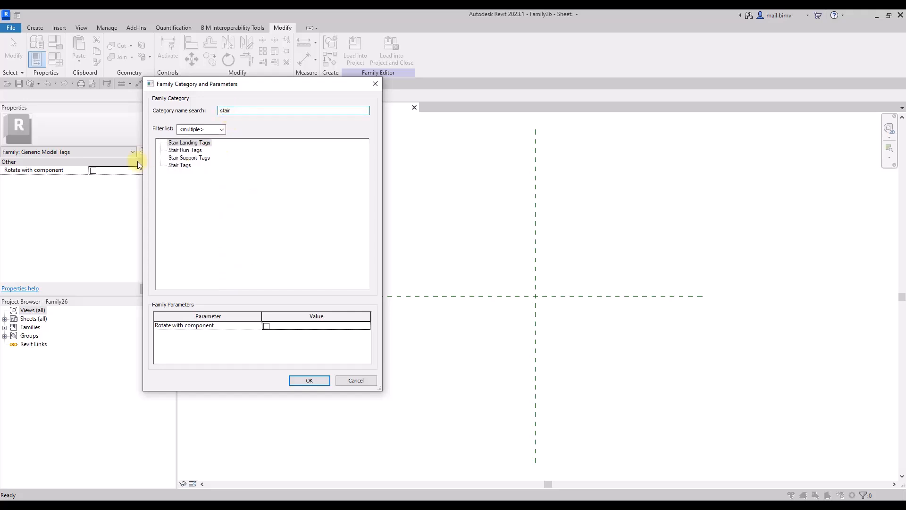
left_click(183, 150)
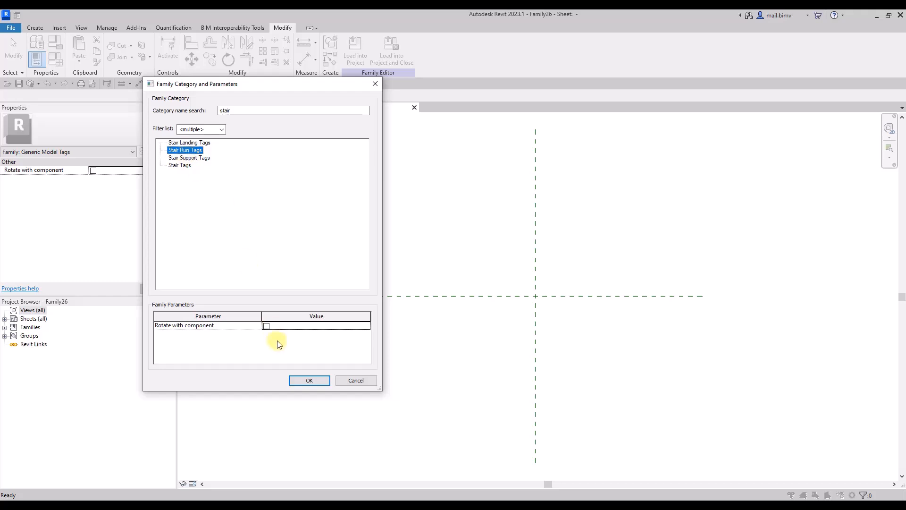
left_click(309, 380)
- Review the Stair Landing, Stair Support and Stair Tags categories, and keep Stair Run Tags as the family category
left_click(56, 42)
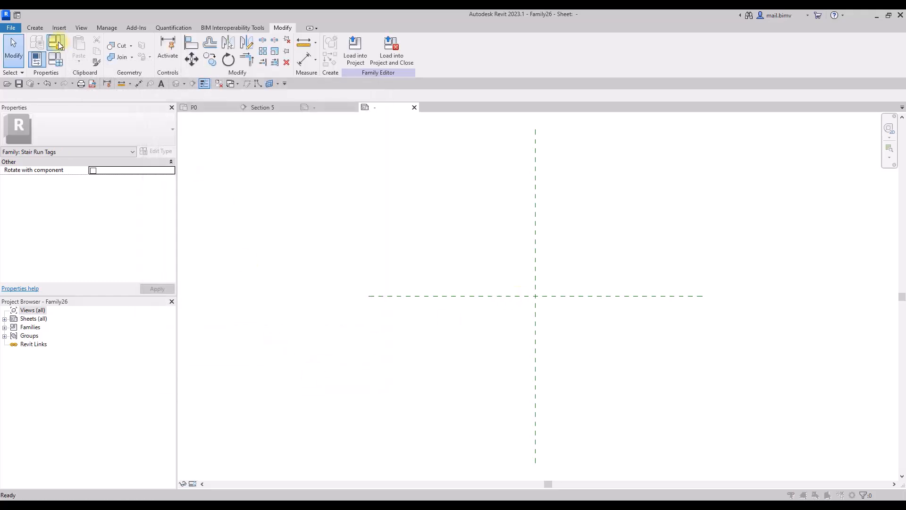
left_click(178, 196)
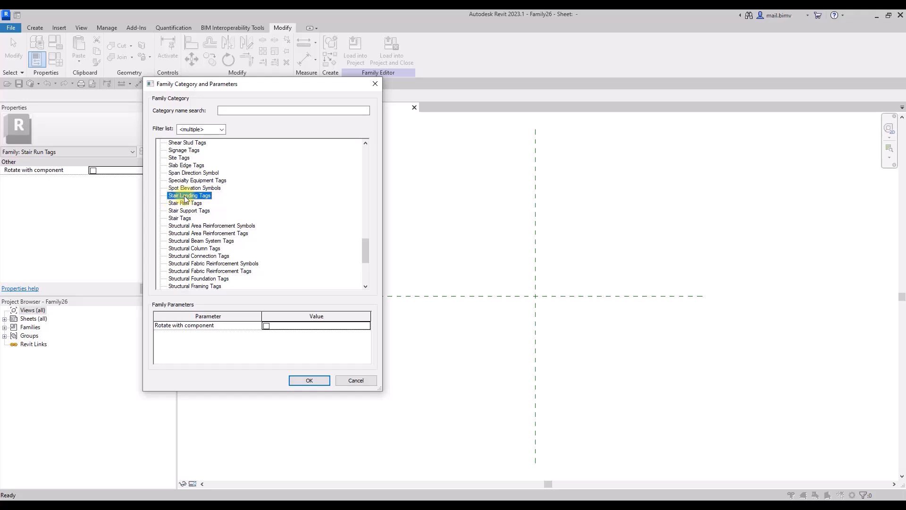
left_click(184, 211)
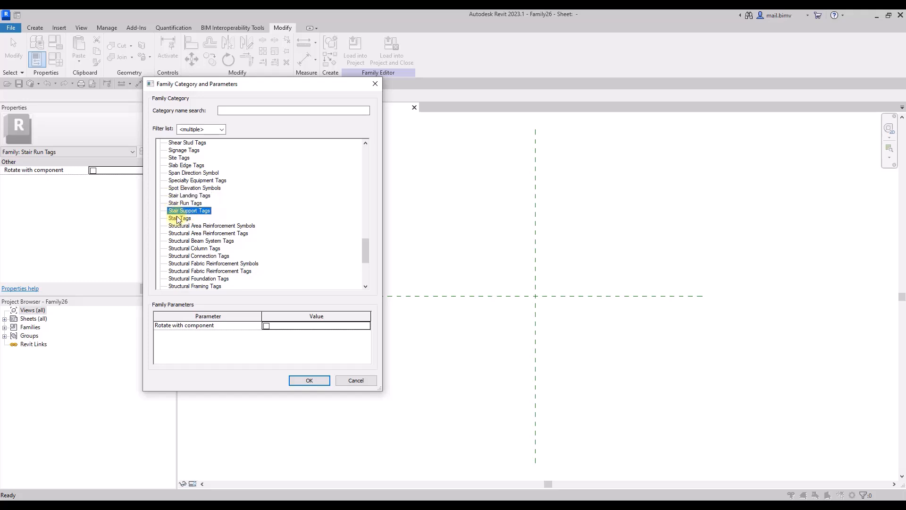
left_click(176, 219)
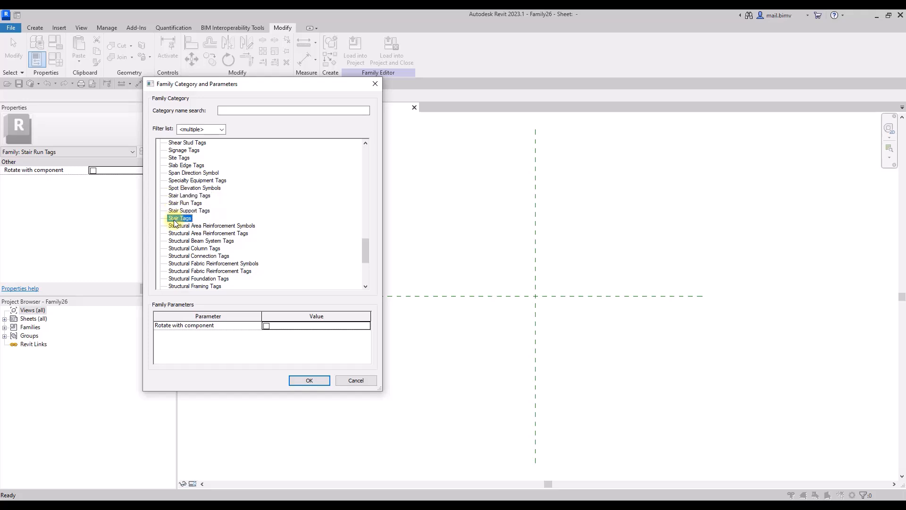
left_click(198, 204)
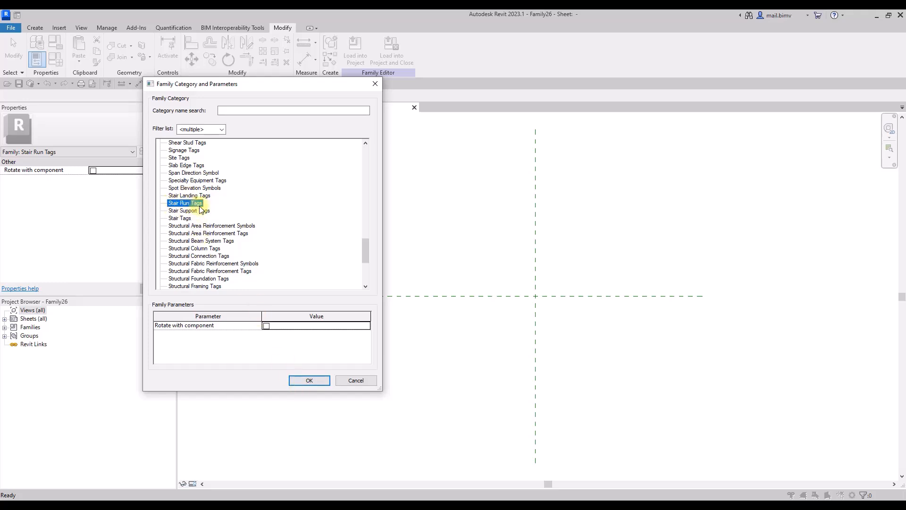
left_click(307, 381)
- Place a label near the reference plane intersection with the parameters Actual Number of Risers, Actual Riser Height and Actual Tread Depth
scroll(568, 289, "up", 3)
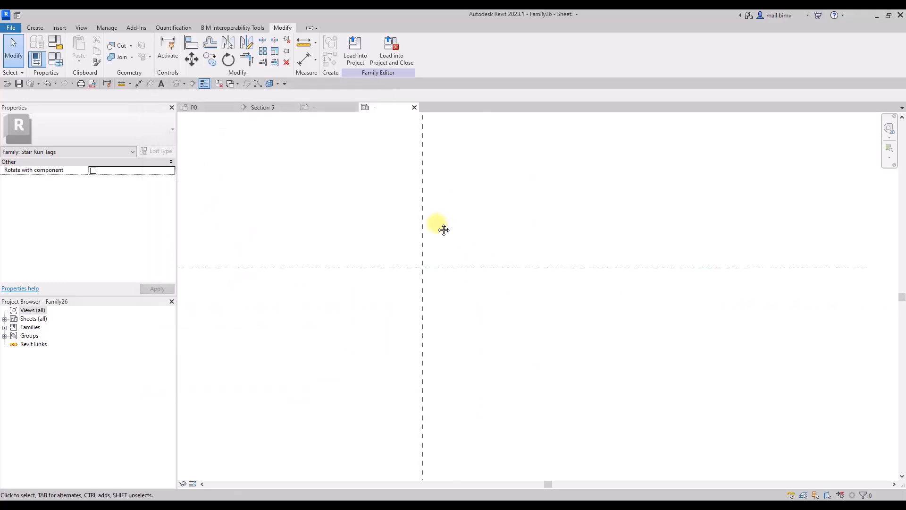
left_click(40, 31)
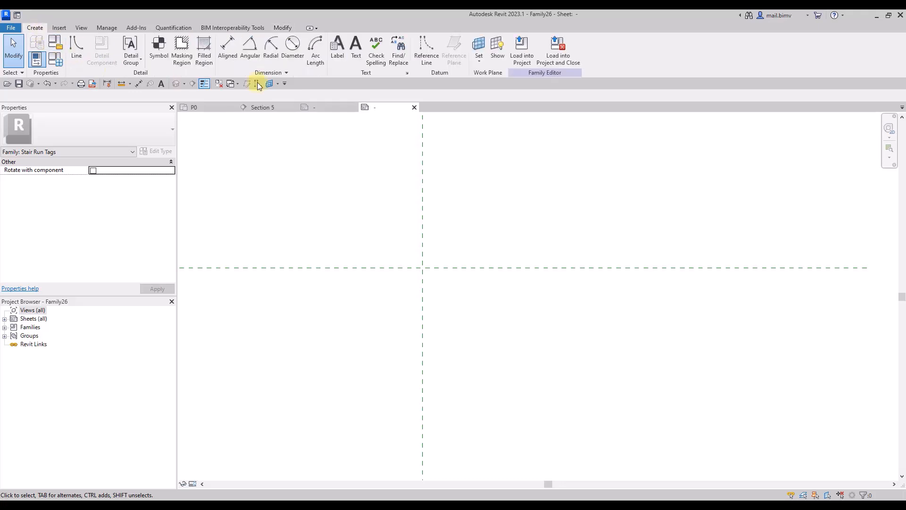
left_click(337, 47)
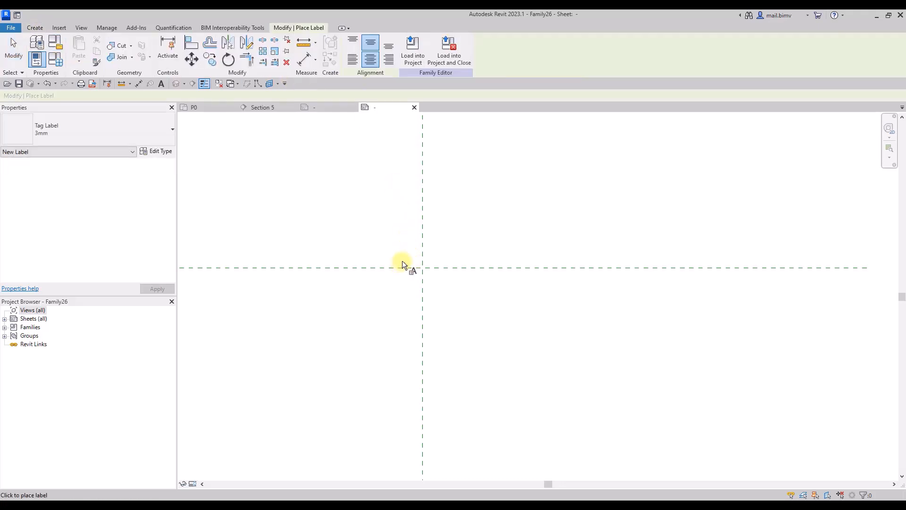
left_click(402, 261)
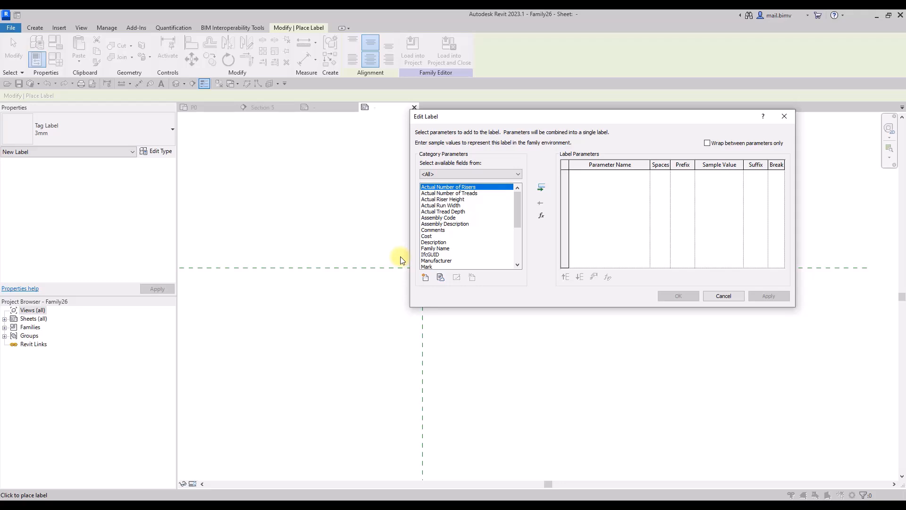
left_click(541, 187)
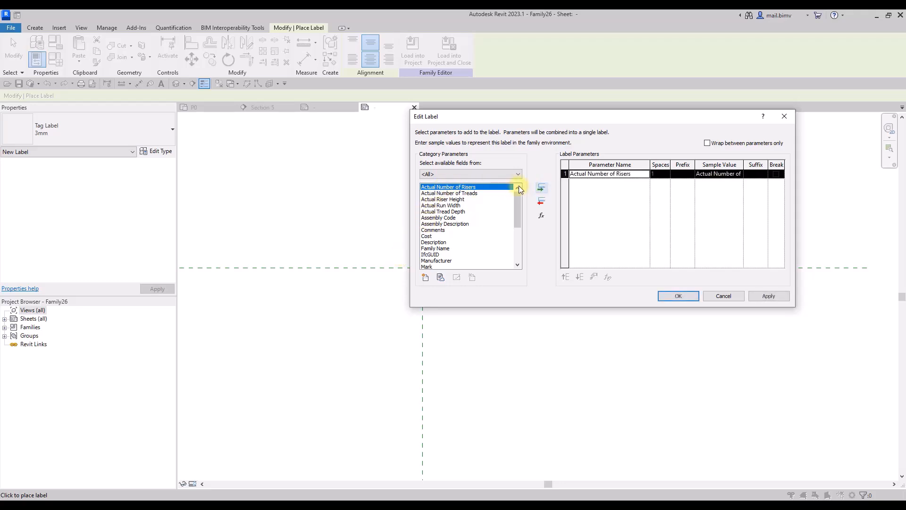
left_click(433, 201)
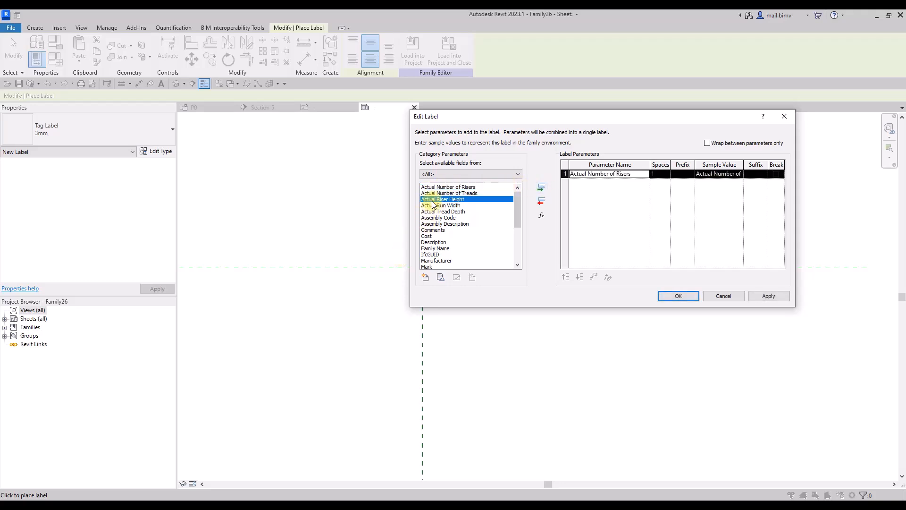
left_click(541, 189)
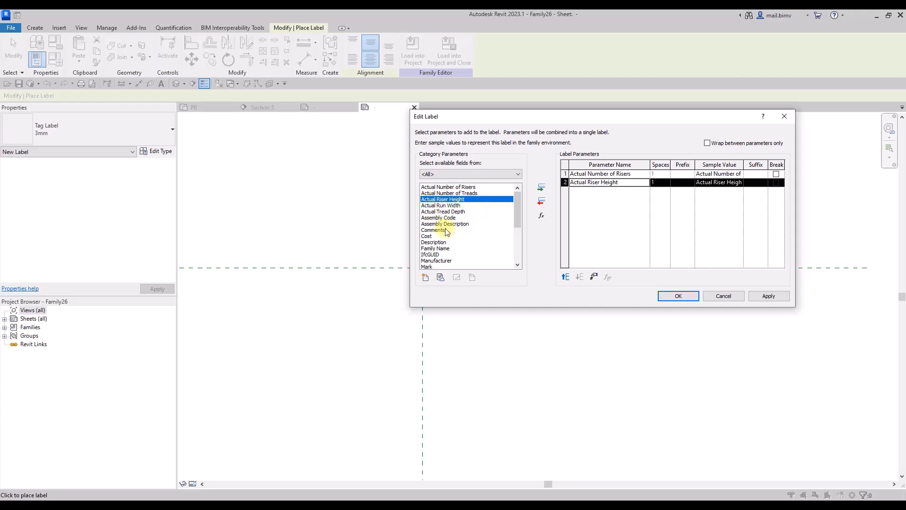
left_click(444, 212)
left_click(541, 189)
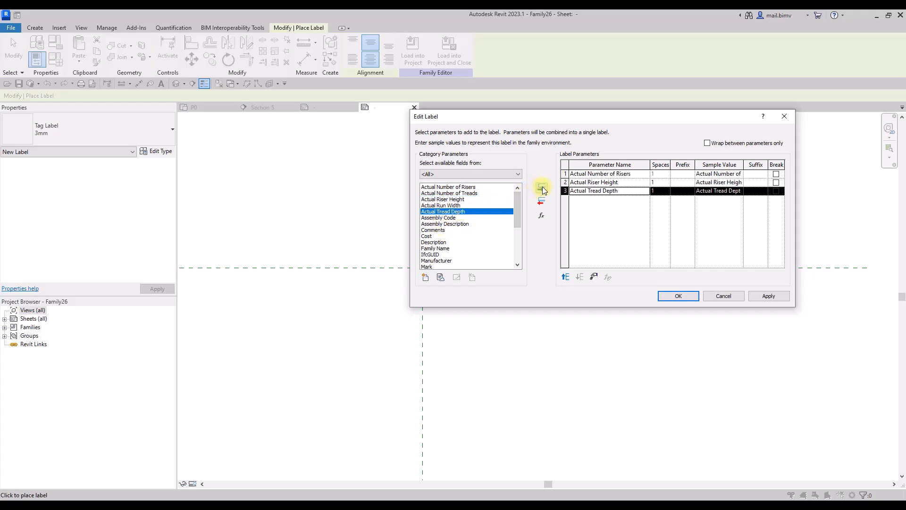
left_click(678, 295)
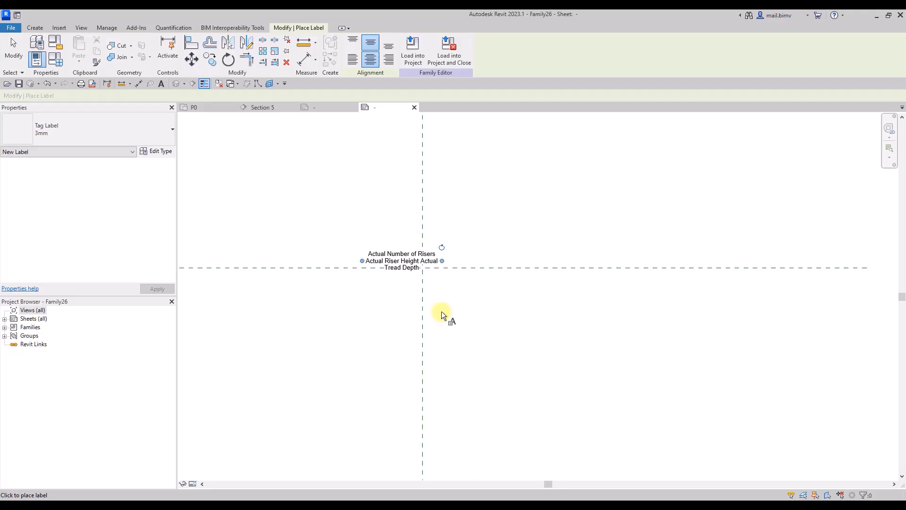
left_click(2, 56)
- Widen the label so its text fits on one line and move it onto the horizontal reference plane
left_click(431, 264)
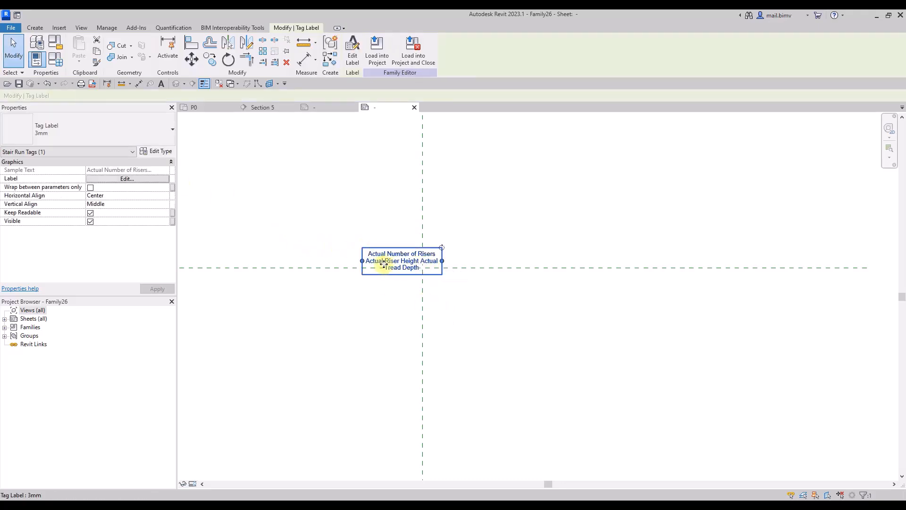
left_click_drag(441, 260, 530, 261)
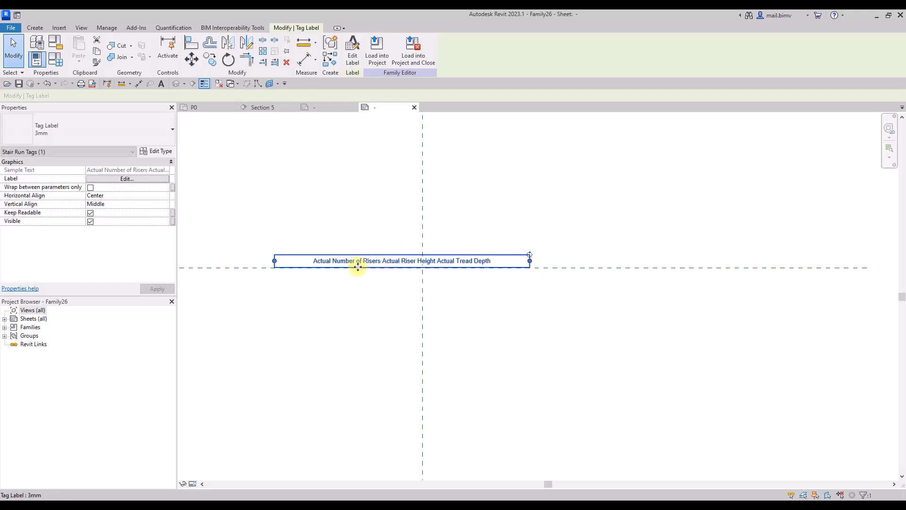
left_click_drag(376, 259, 403, 279)
scroll(387, 267, "up", 3)
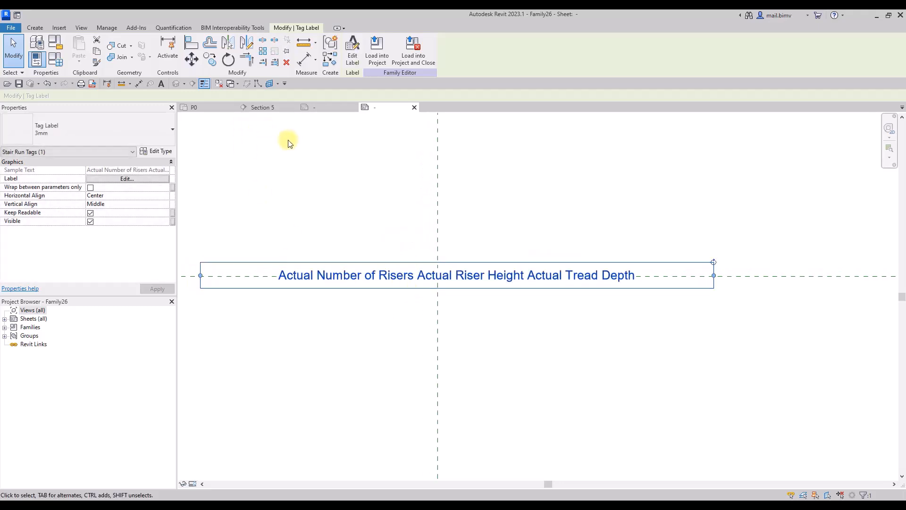
- Add a line break after the Actual Riser Height parameter in the label
left_click(355, 62)
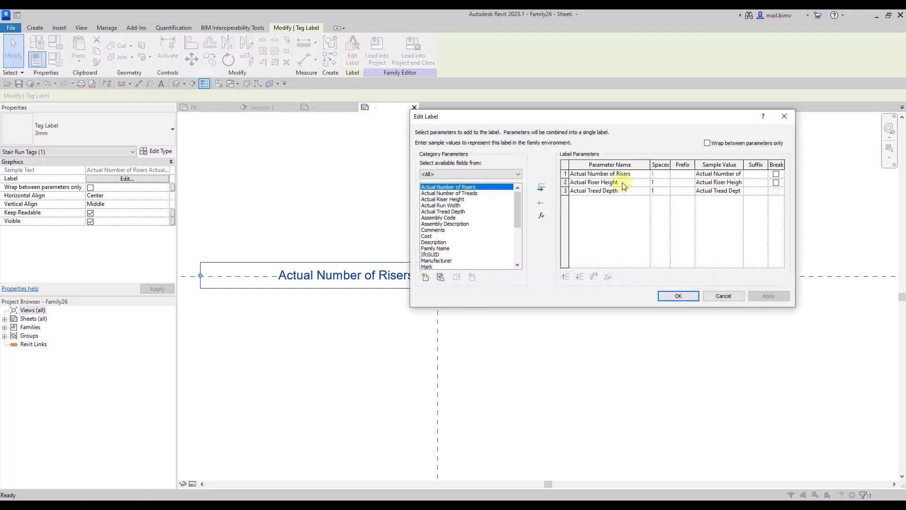
left_click(776, 183)
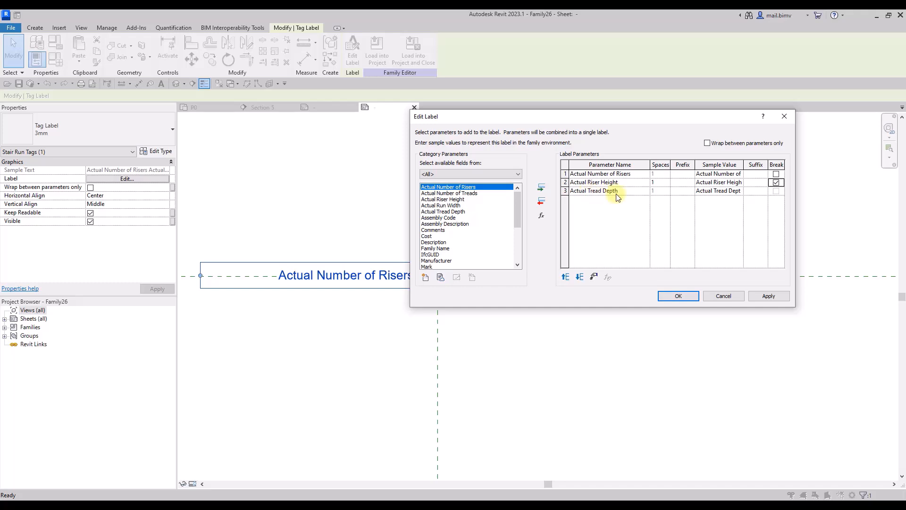
left_click(678, 295)
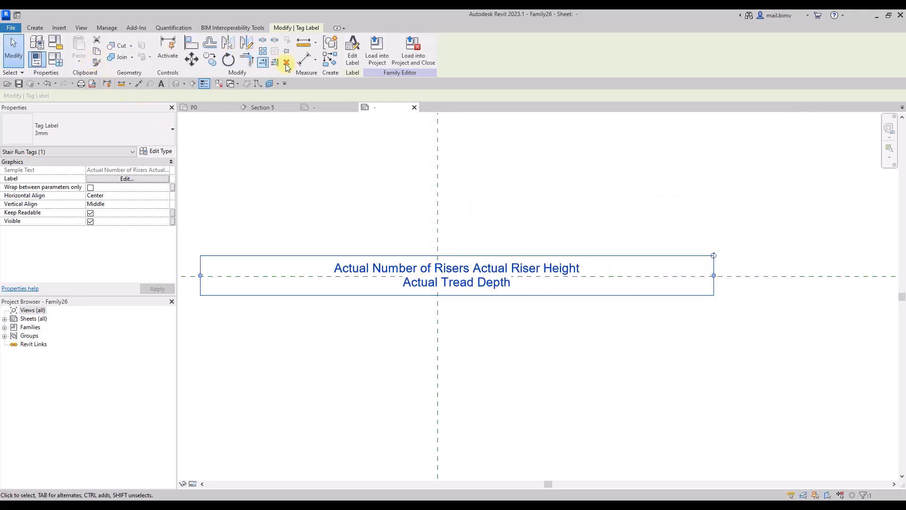
- Edit the label to separate its three parameters with "x" and remove the line break after Actual Riser Height
left_click(357, 53)
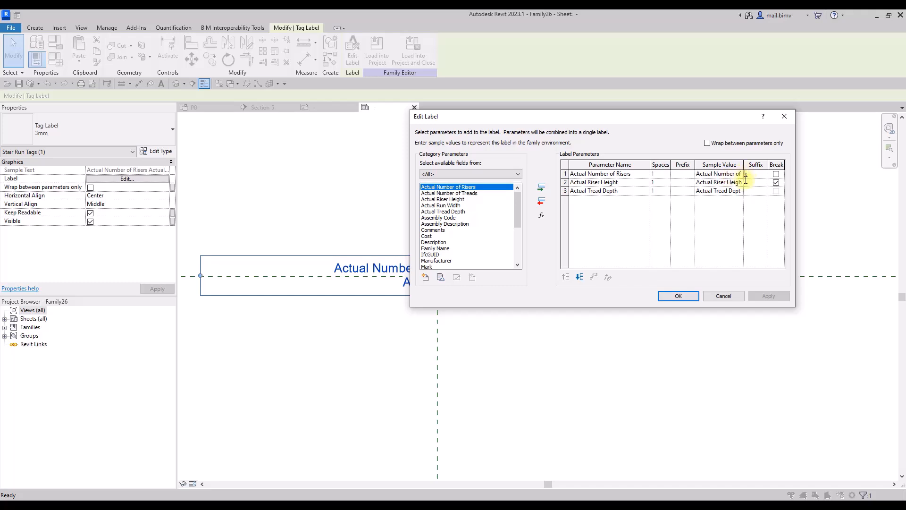
left_click(676, 296)
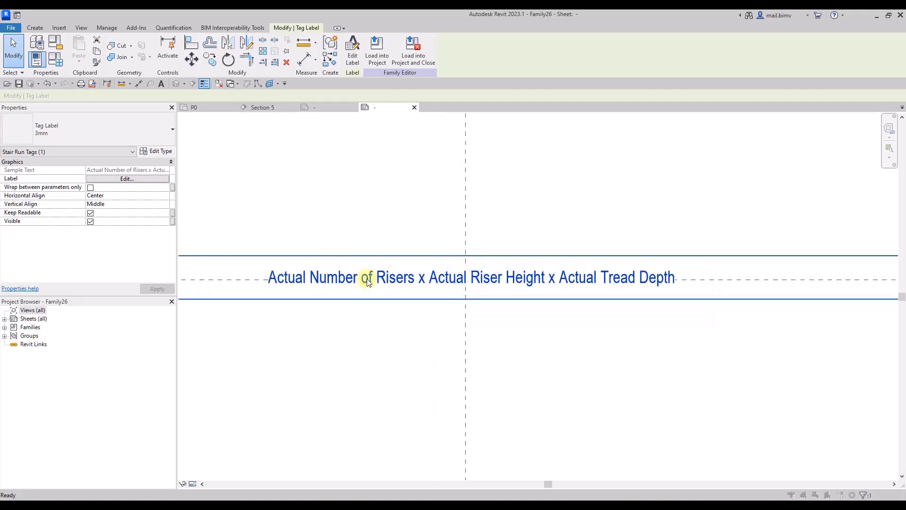
- Save the tag family as Etykieta schodow BIMV and load it into Projekt v1.rvt
key("ctrl+s")
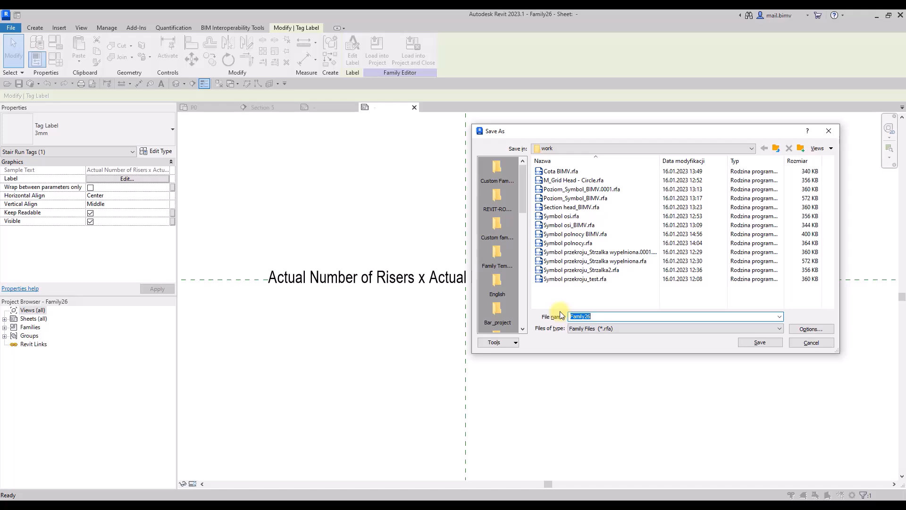
type("Etykieta schodow BIMV")
key("Return")
left_click(355, 49)
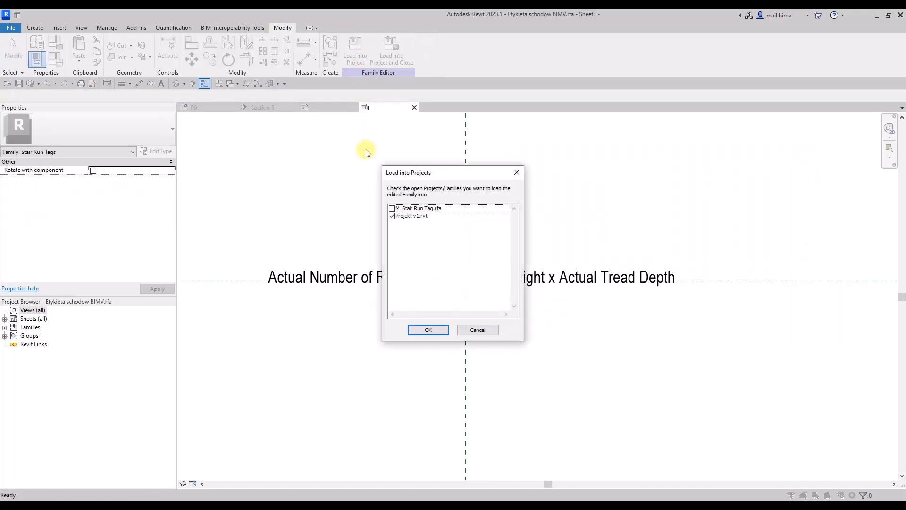
left_click(428, 331)
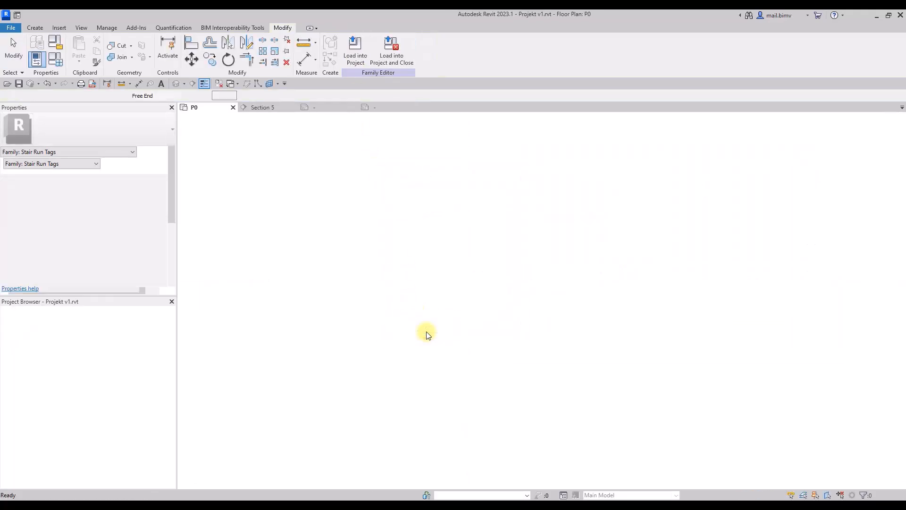
- In Section 5, tag the lower stair run, place the new tag below the run, and delete the old riser tag above it
left_click(410, 334)
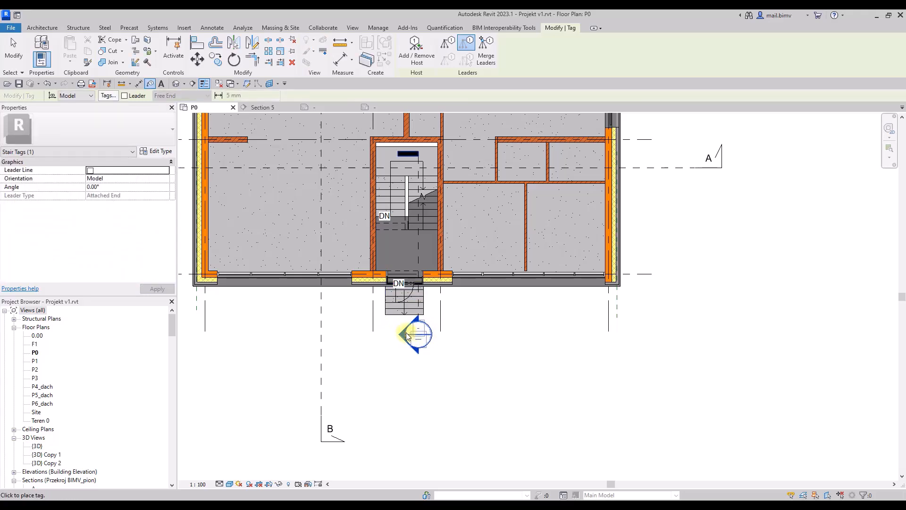
left_click_drag(482, 353, 531, 407)
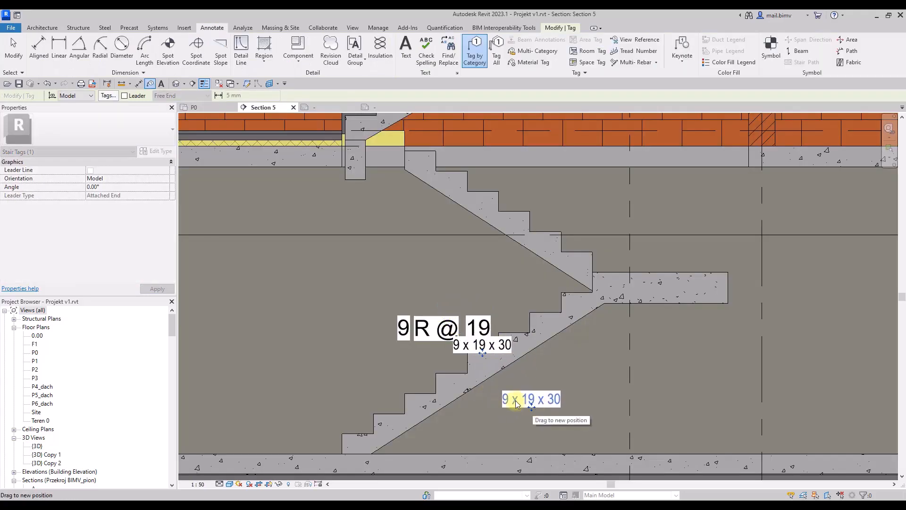
key("Escape")
left_click(431, 332)
key("Delete")
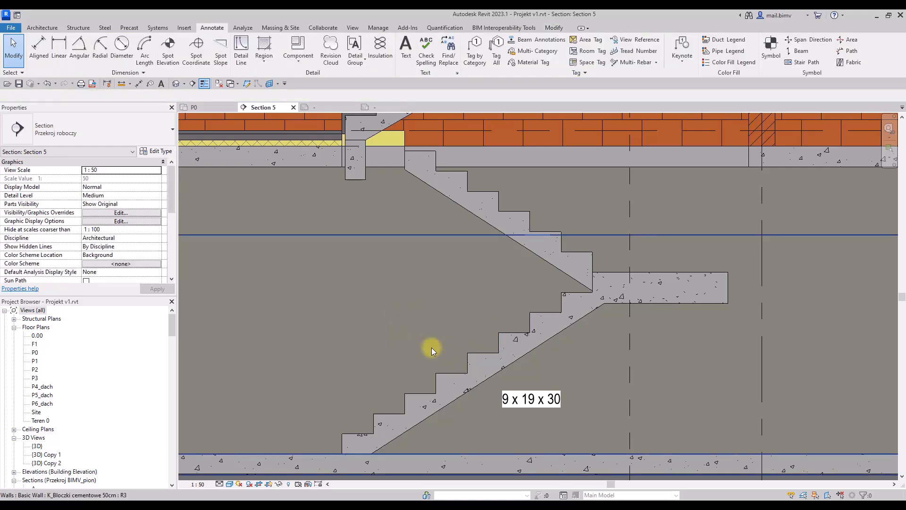
- Move the new tag closer to the underside of the lower stair run and rotate it to 45°
left_click(533, 407)
left_click_drag(535, 413, 532, 401)
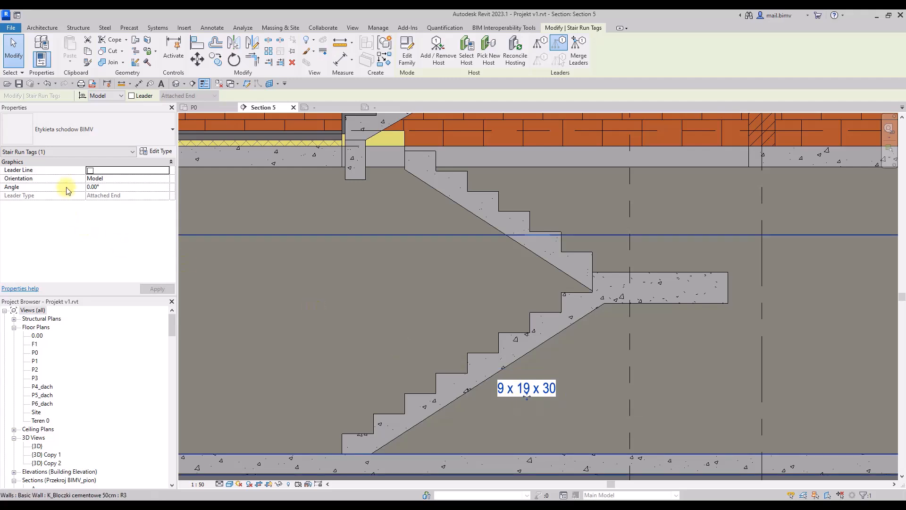
left_click(234, 60)
left_click(521, 312)
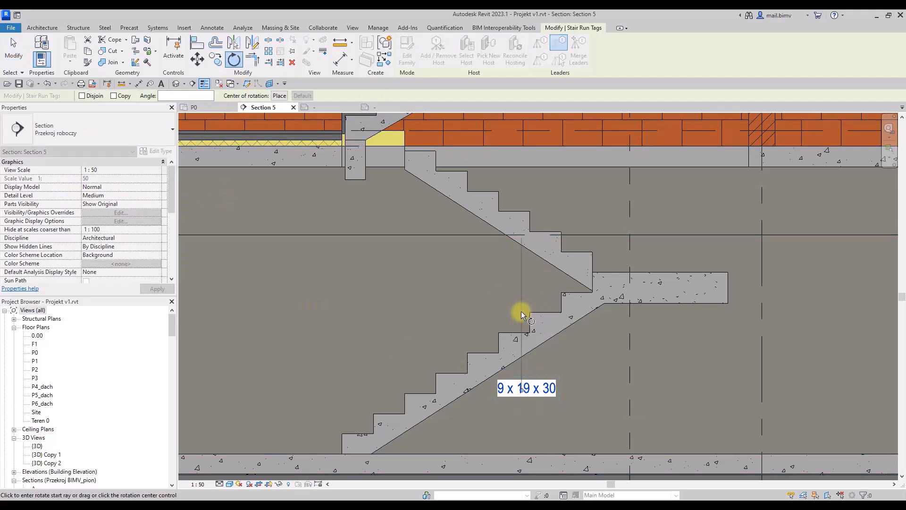
left_click(452, 317)
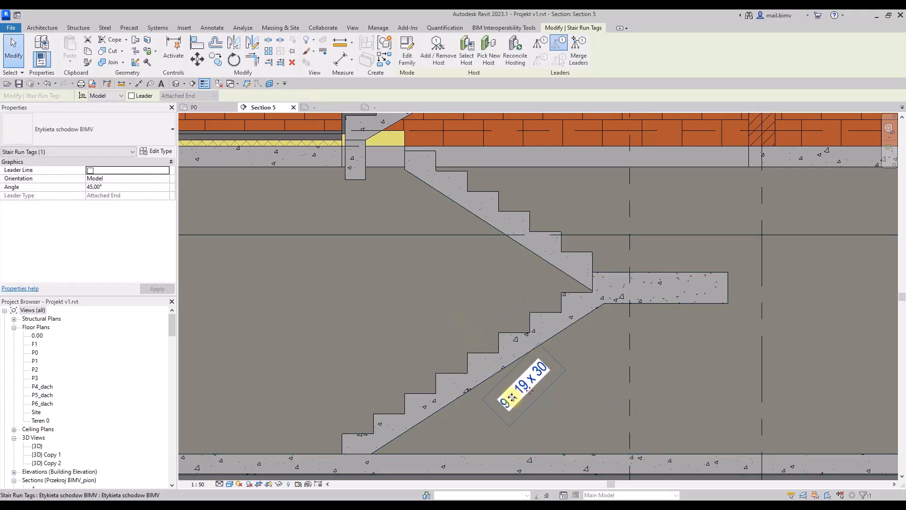
- Enable Rotate with component for the Etykieta schodow BIMV family and reload it into Projekt v1.rvt, overwriting the existing version
left_click(372, 108)
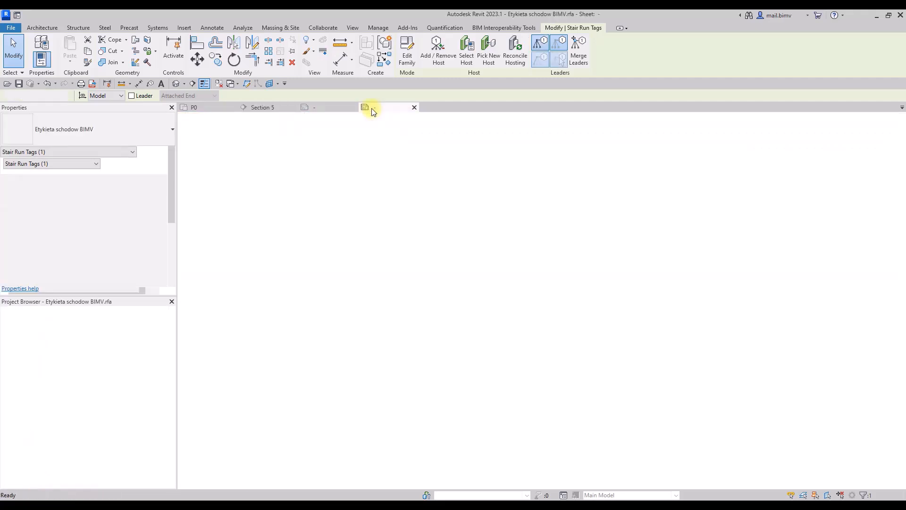
left_click(352, 277)
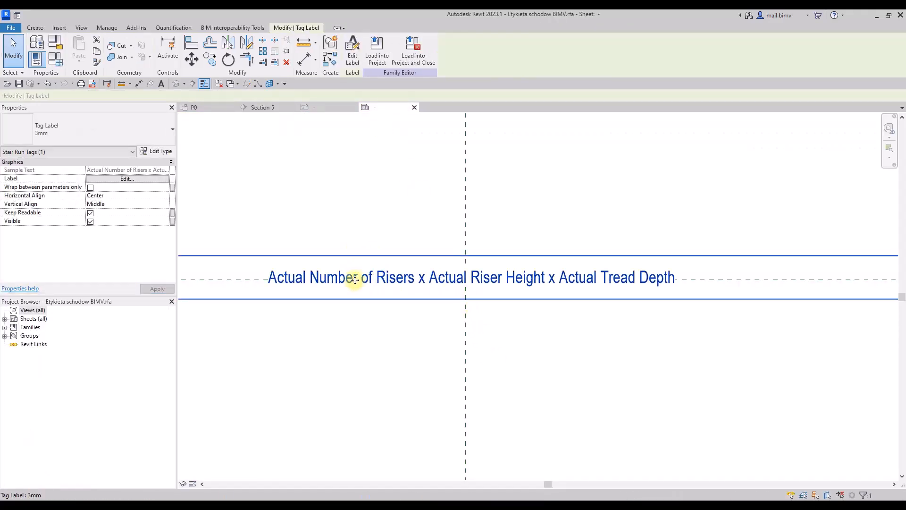
left_click(56, 45)
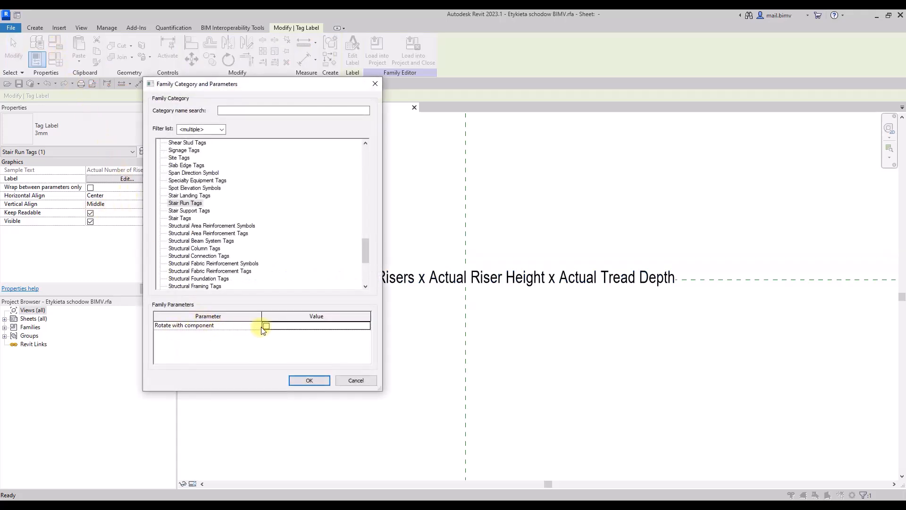
left_click(310, 380)
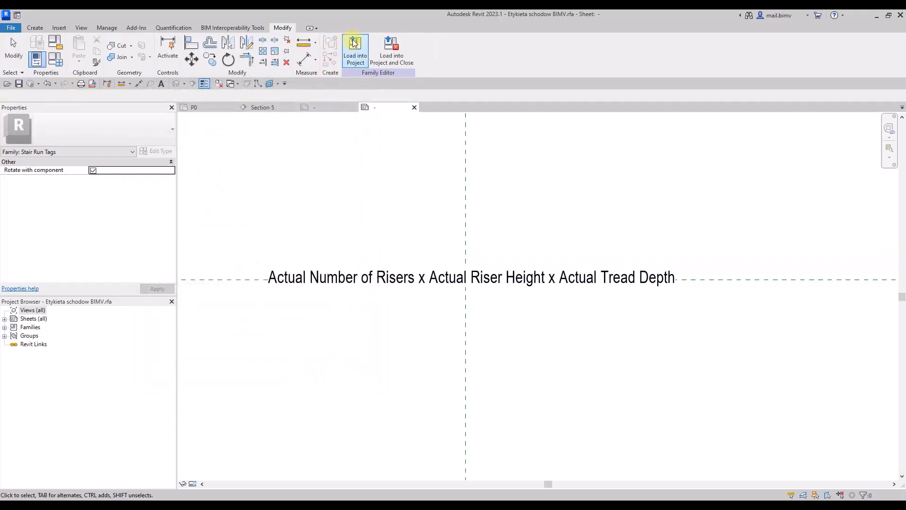
left_click(354, 43)
left_click(428, 330)
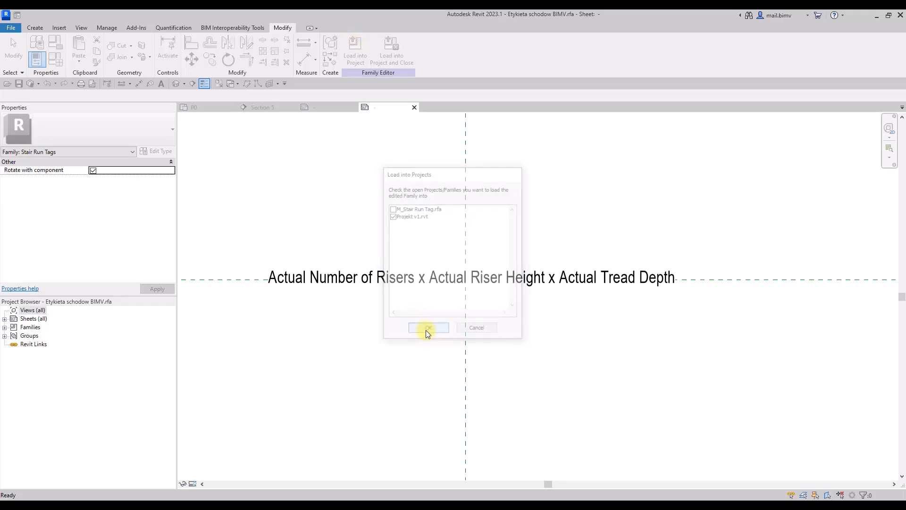
left_click(398, 236)
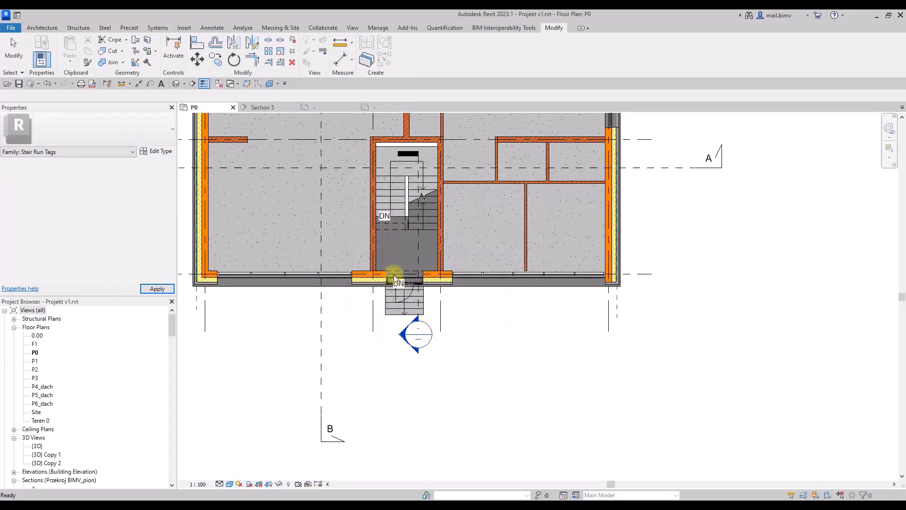
left_click(514, 296)
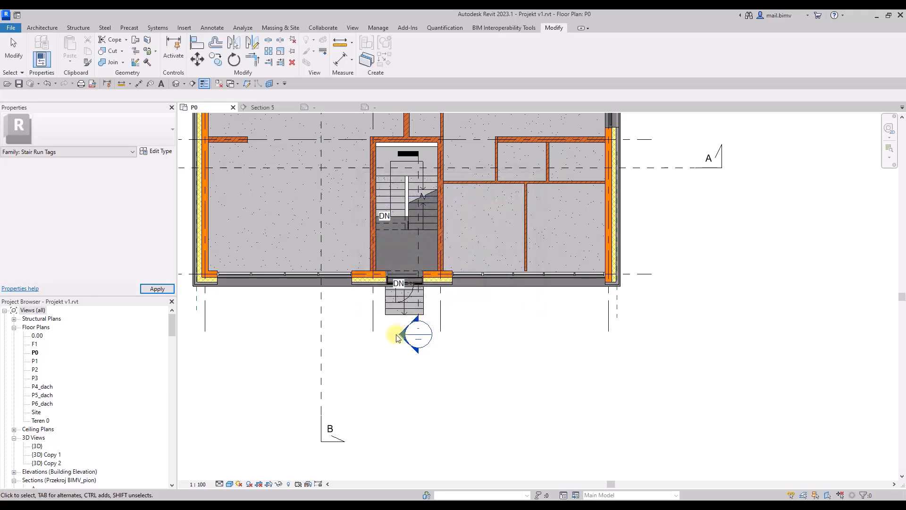
- Delete the existing tag of the lower stair run in Section 5
left_click(269, 108)
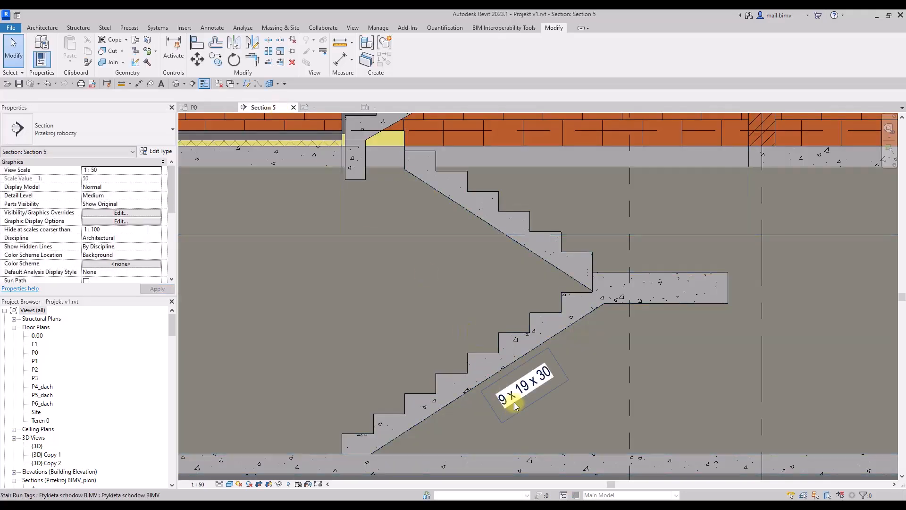
left_click(514, 406)
key("Delete")
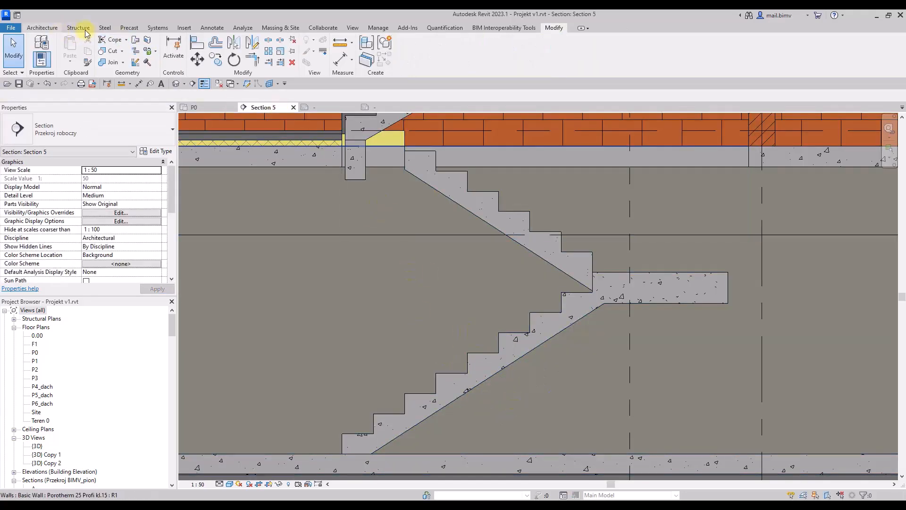
- Tag the lower stair run by category and position the tag just beneath the run's sloped underside
key("t")
key("g")
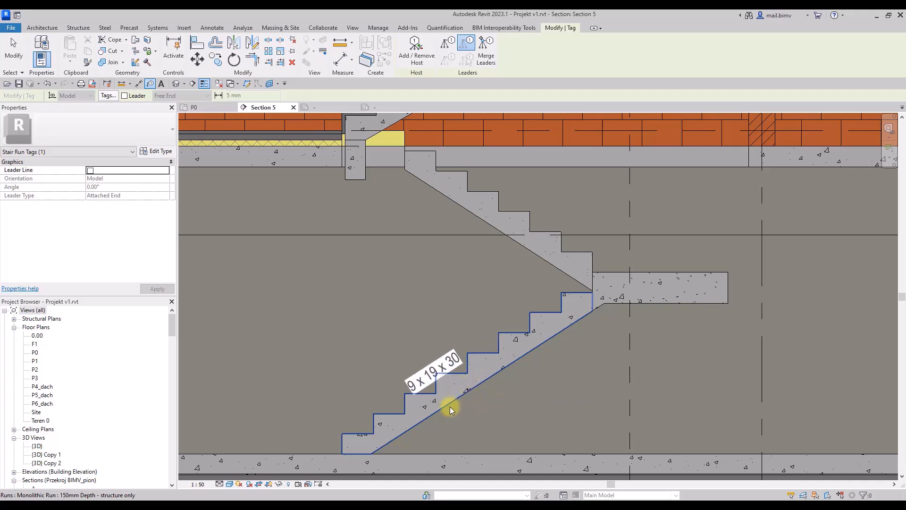
key("Tab")
left_click(451, 368)
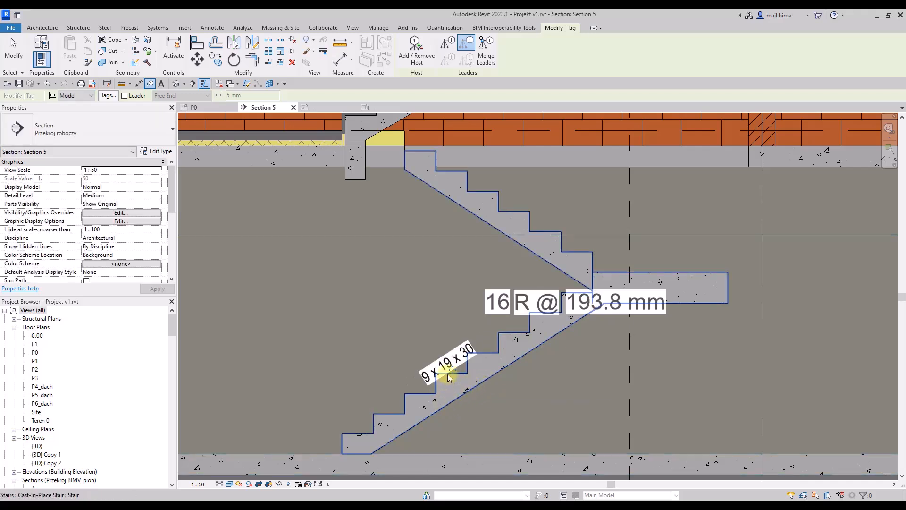
left_click_drag(495, 402, 494, 401)
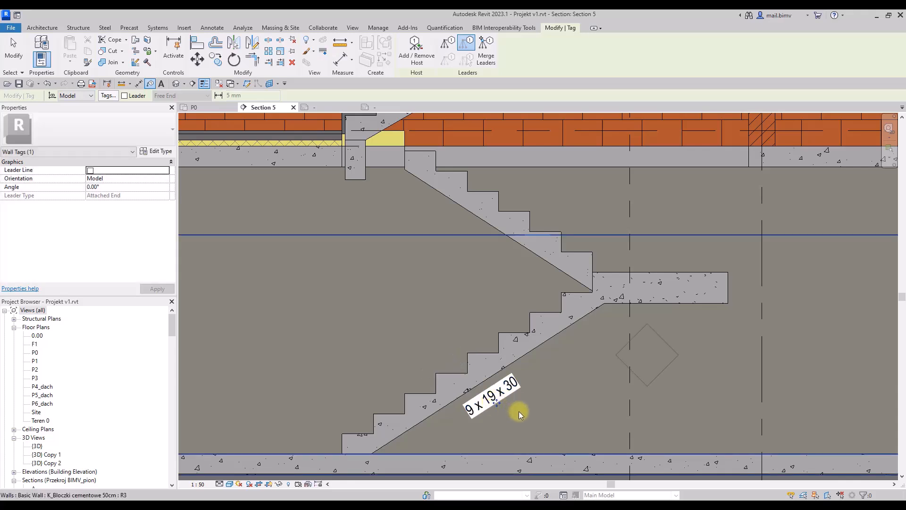
key("Escape")
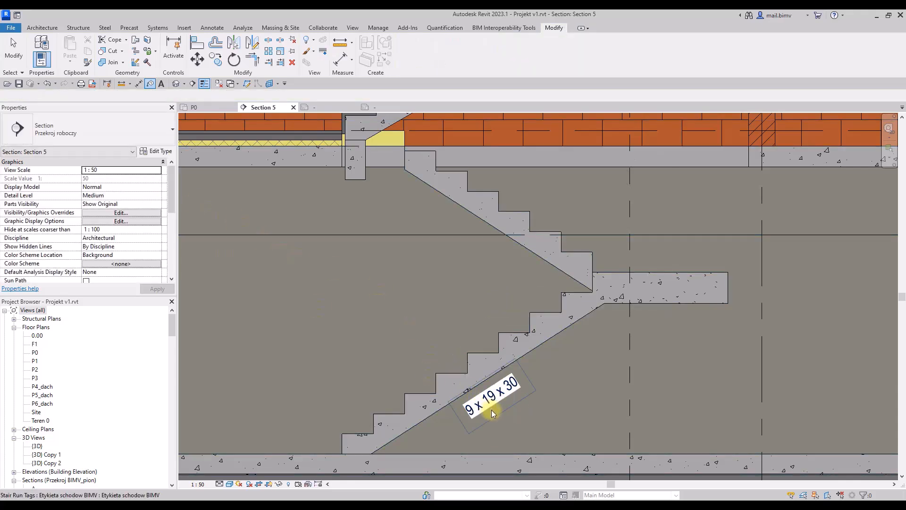
left_click(485, 402)
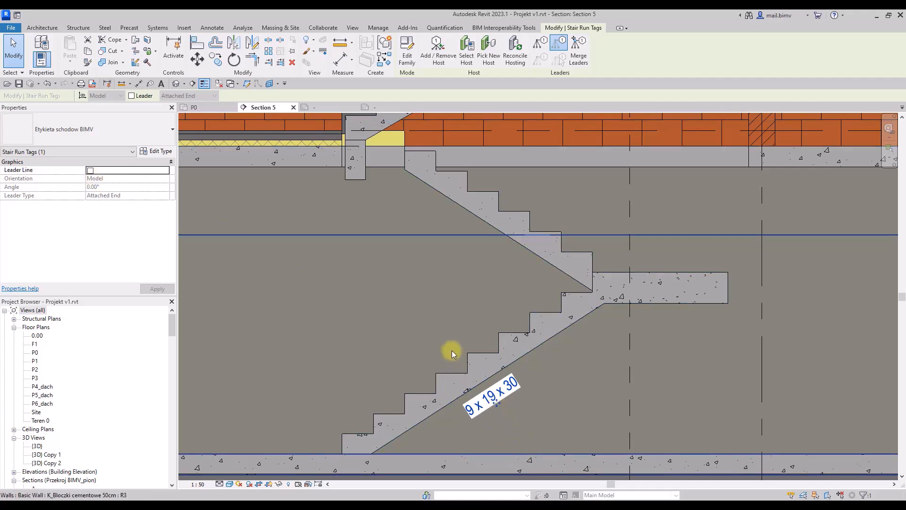
key("Escape")
- In the tag family's label, override the project format of Actual Riser Height with centimeters and no unit symbol
left_click(493, 410)
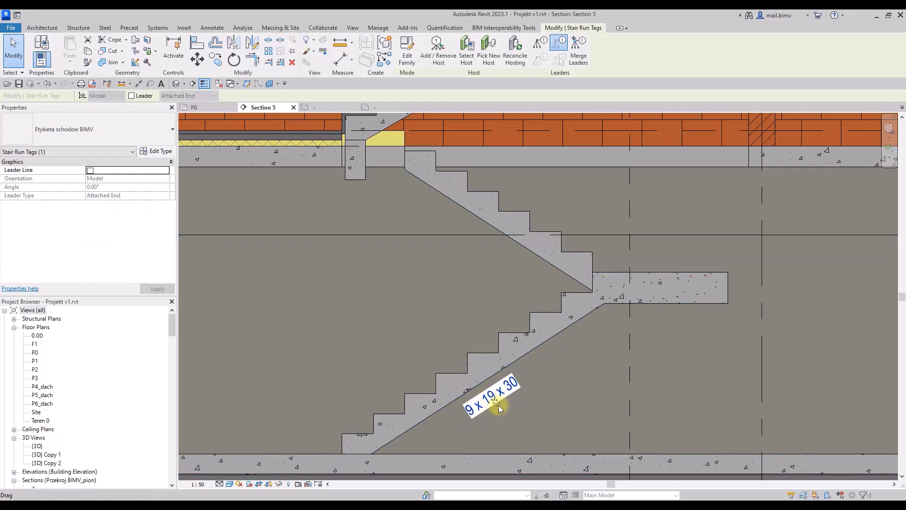
double_click(494, 405)
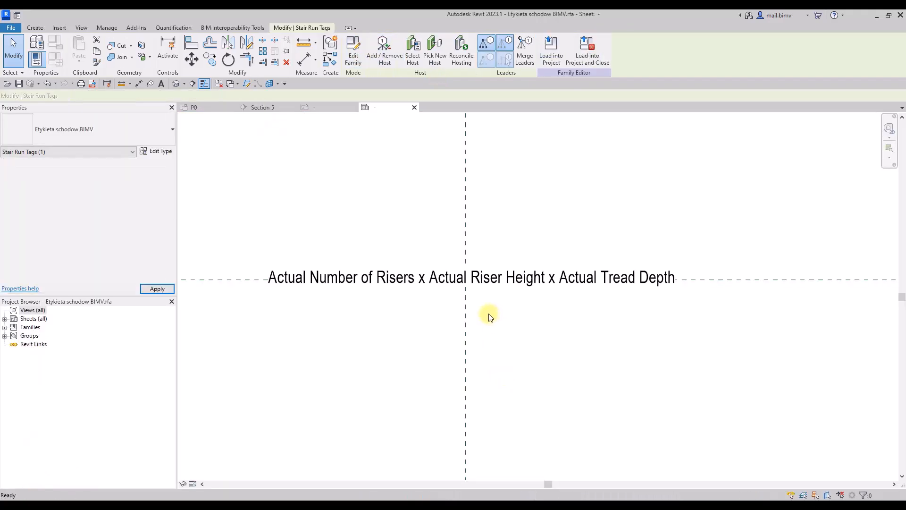
left_click(472, 279)
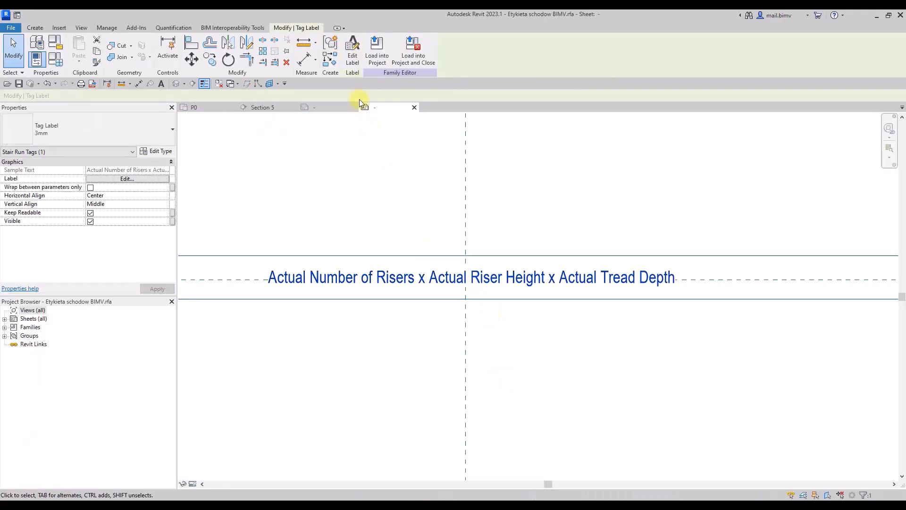
left_click(352, 47)
left_click(424, 134)
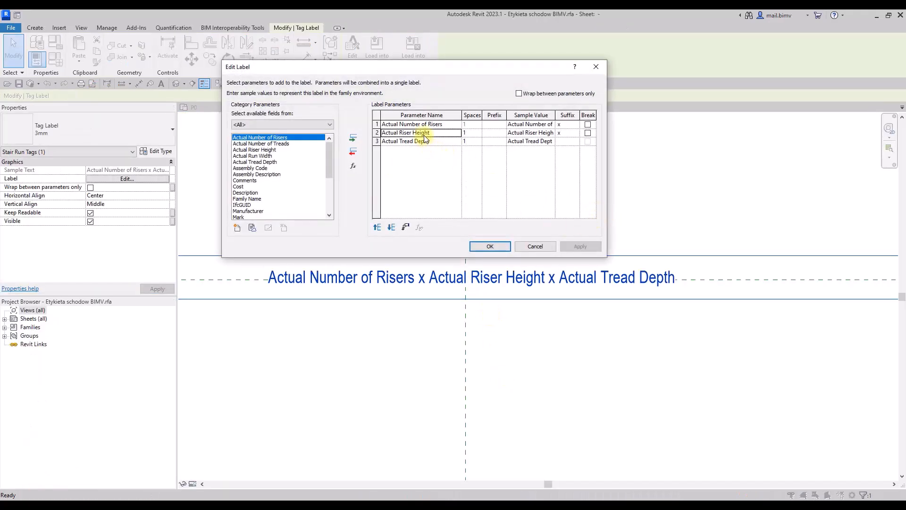
left_click(406, 228)
left_click(186, 147)
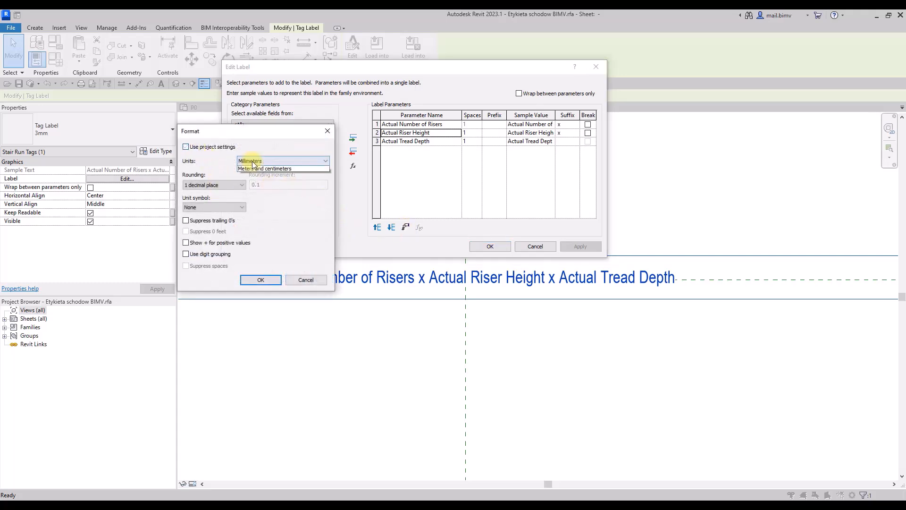
left_click(250, 161)
left_click(250, 170)
left_click(200, 209)
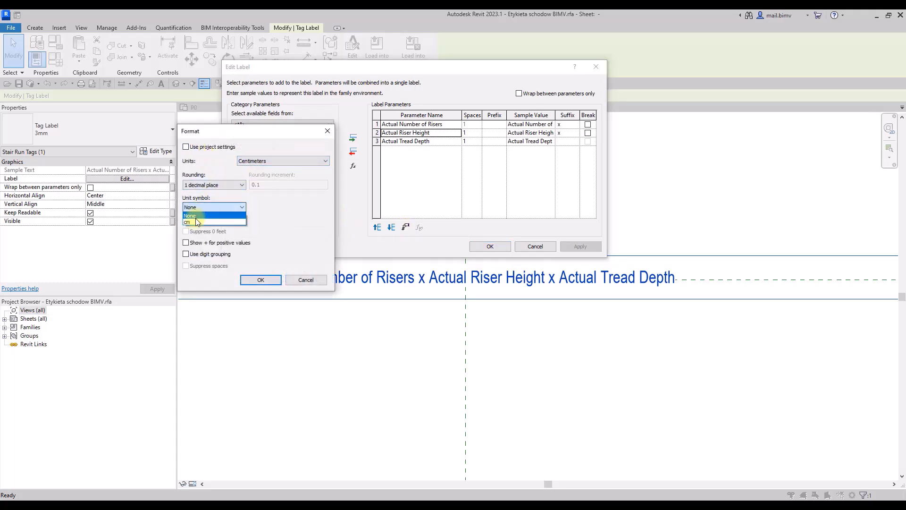
left_click(196, 218)
left_click(267, 281)
- Override the project format of Actual Tread Depth with centimeters and the cm unit symbol, and reload the family into the project
left_click(409, 143)
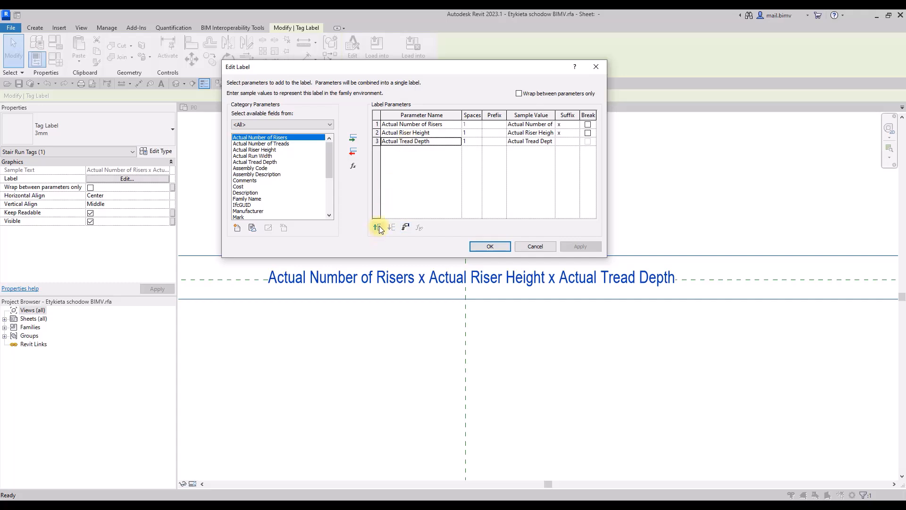
left_click(406, 228)
left_click(186, 146)
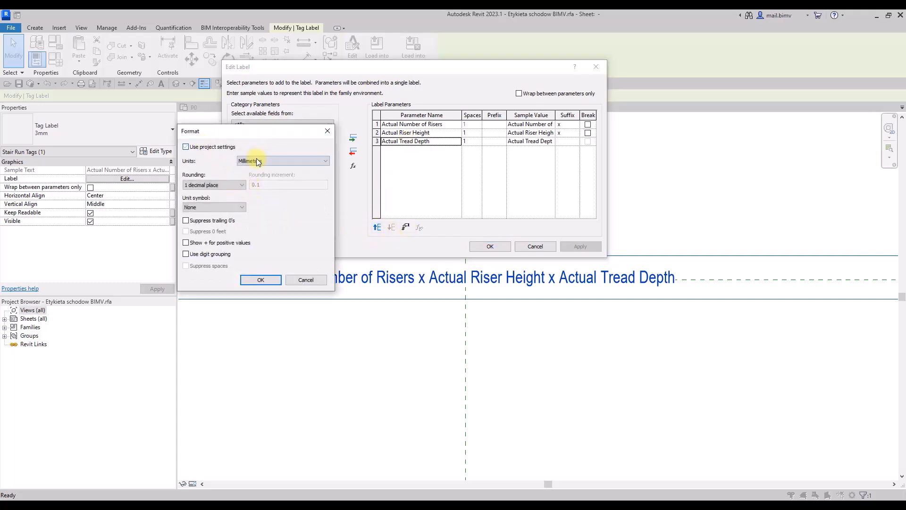
left_click(256, 161)
left_click(257, 178)
left_click(209, 207)
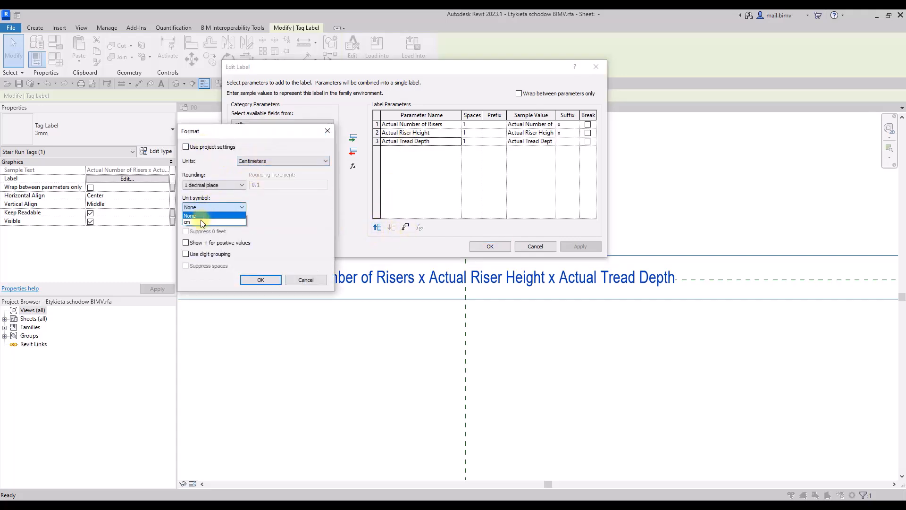
left_click(198, 215)
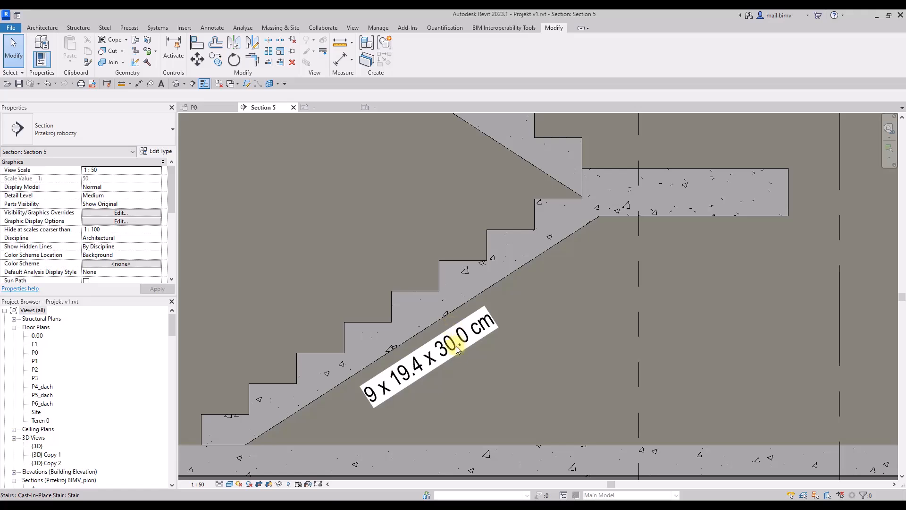
- Suppress trailing 0's in the Actual Tread Depth format of the family's label and reload the family into the project
left_click(375, 106)
left_click(467, 290)
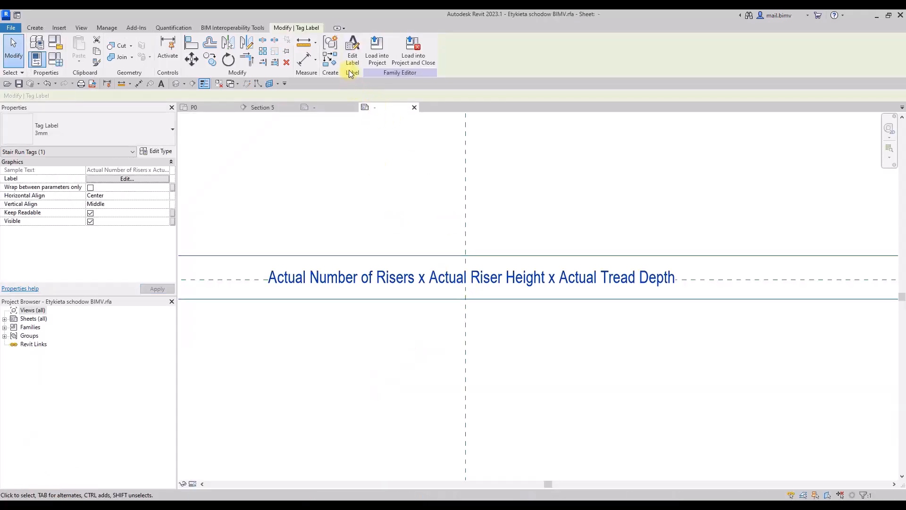
left_click(352, 52)
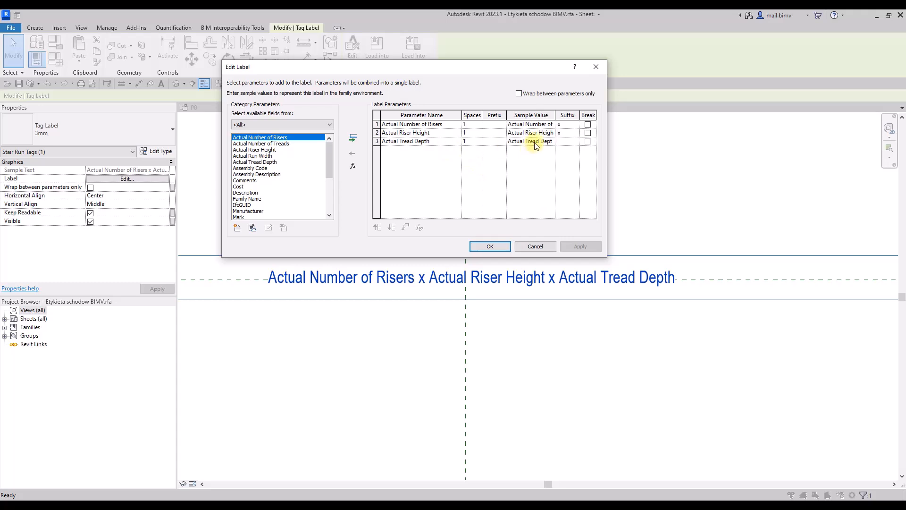
left_click(531, 141)
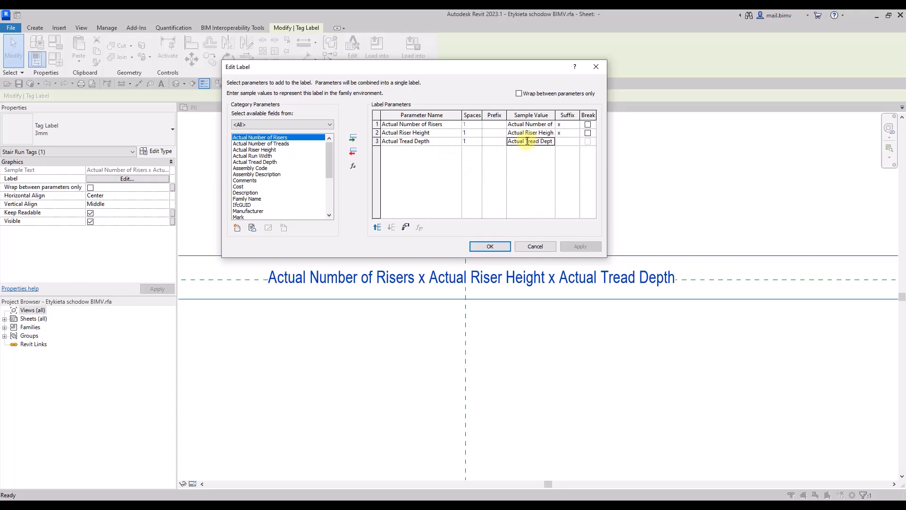
left_click(406, 228)
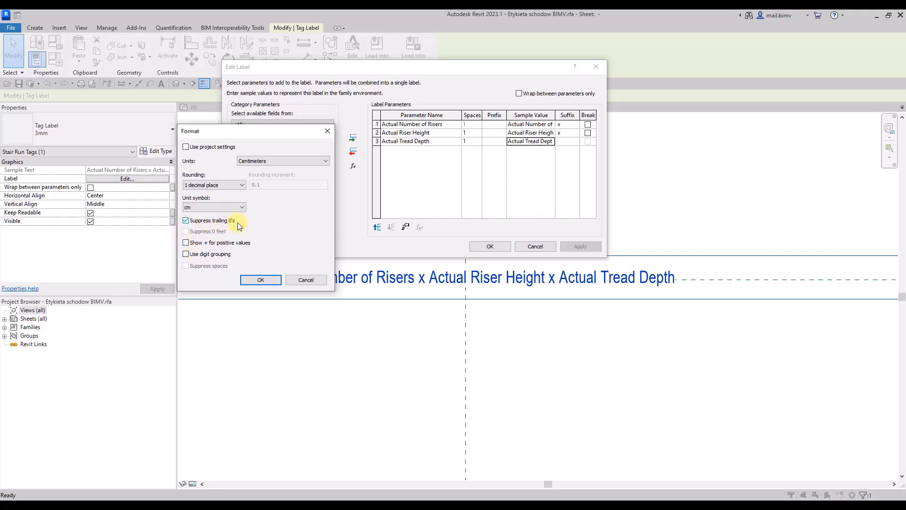
left_click(255, 279)
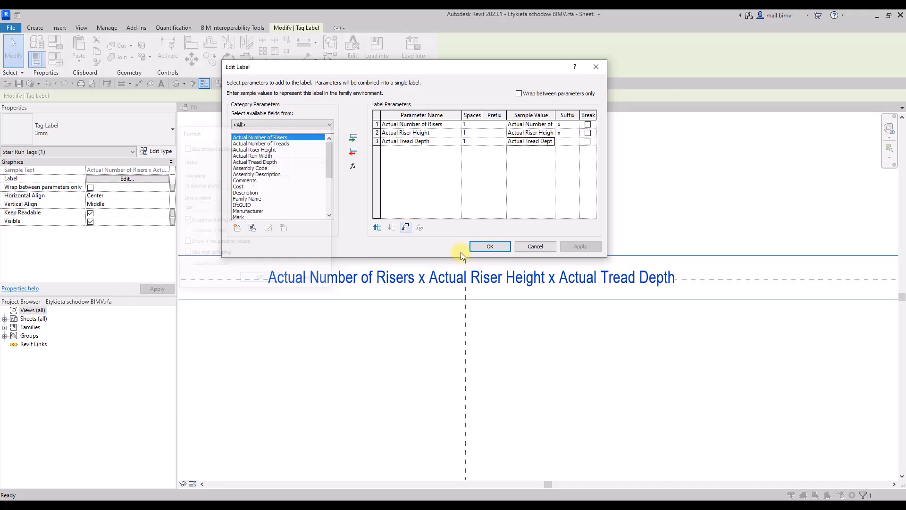
left_click(489, 247)
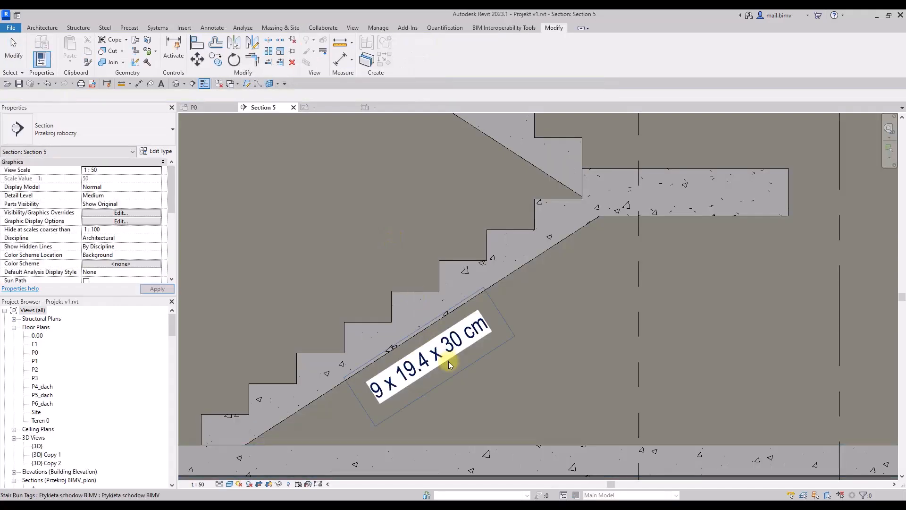
scroll(457, 354, "down", 3)
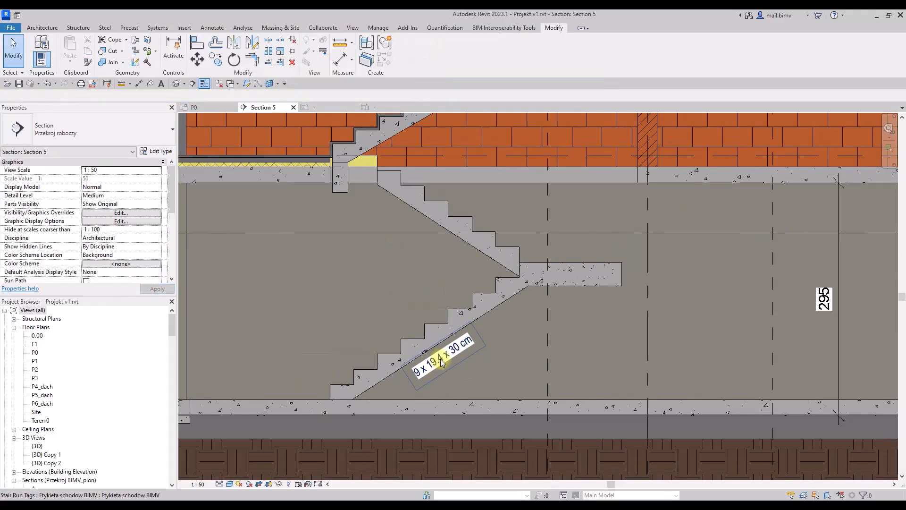